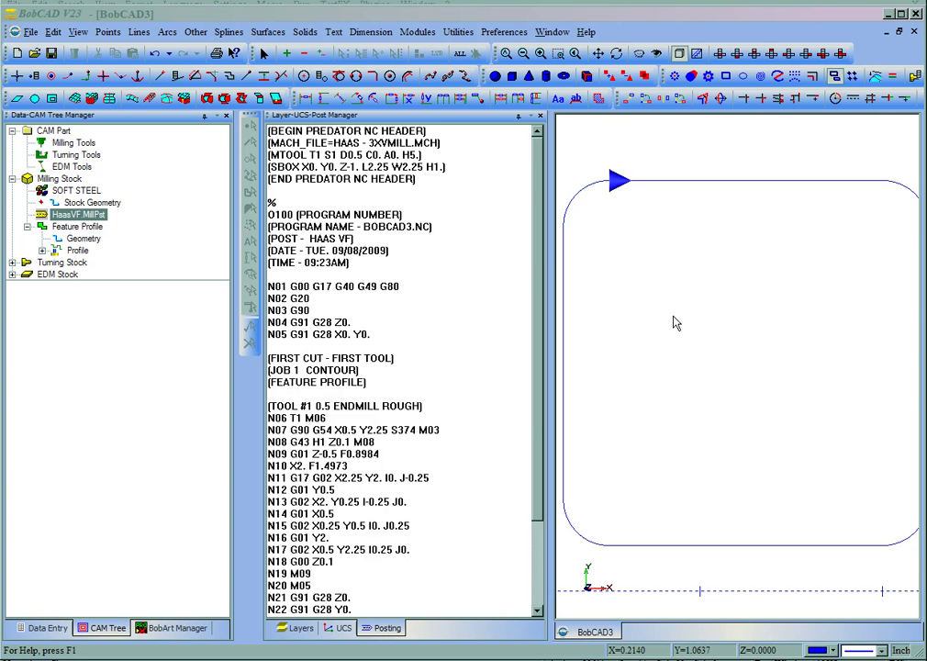
- Inspect the posted G-code: the T1 M06 tool change and the N13 G02 arc's I-0.25 J0
{"action": "scroll", "coordinate": [624, 276], "scroll_direction": "down", "scroll_amount": 1}
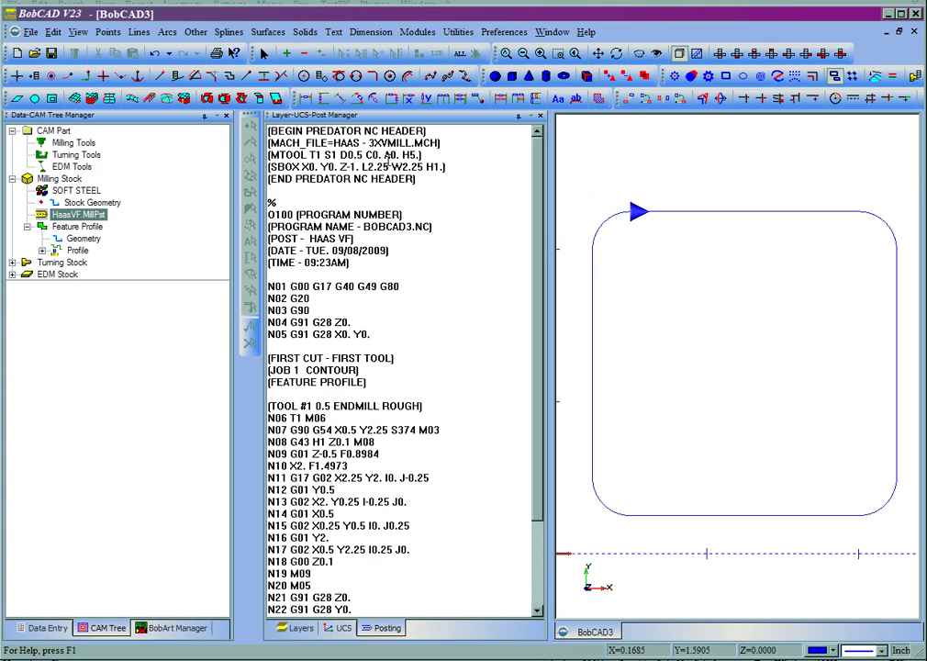
{"action": "left_click", "coordinate": [76, 154]}
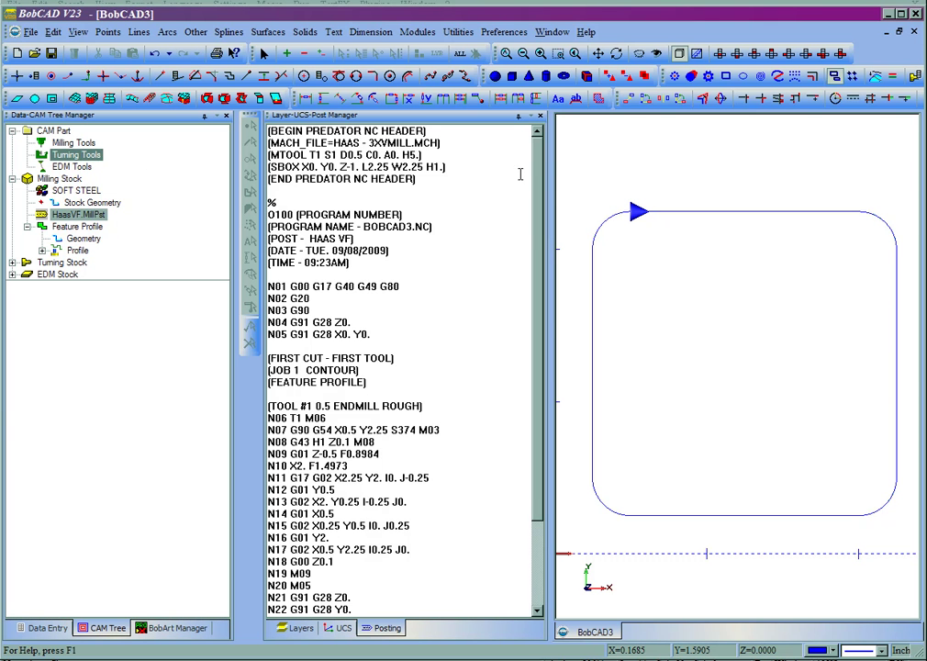
{"action": "scroll", "coordinate": [520, 173], "scroll_direction": "down", "scroll_amount": 2}
{"action": "scroll", "coordinate": [539, 242], "scroll_direction": "down", "scroll_amount": 1}
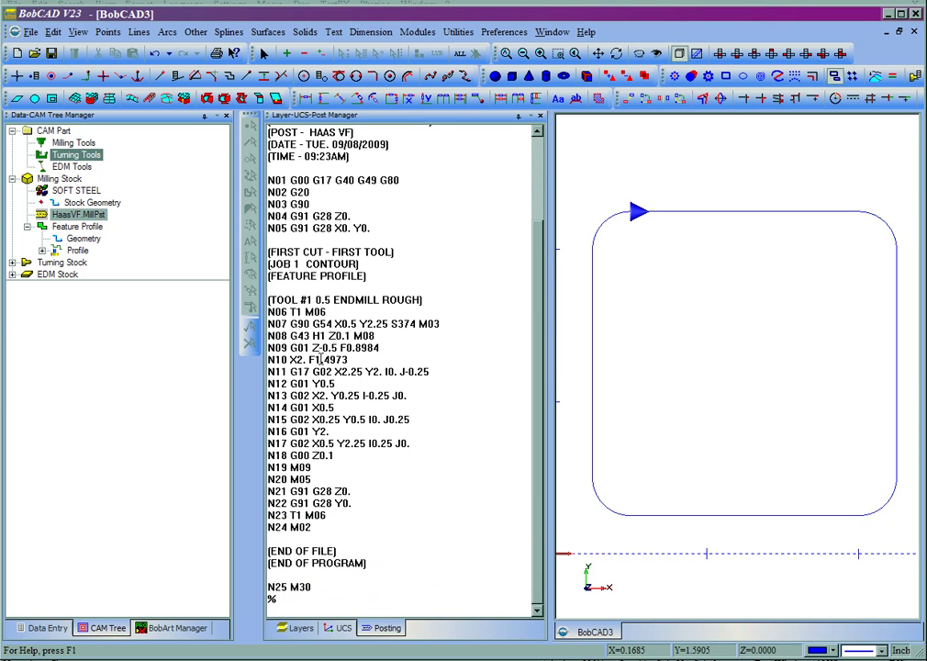
{"action": "left_click_drag", "start_coordinate": [330, 311], "coordinate": [288, 312]}
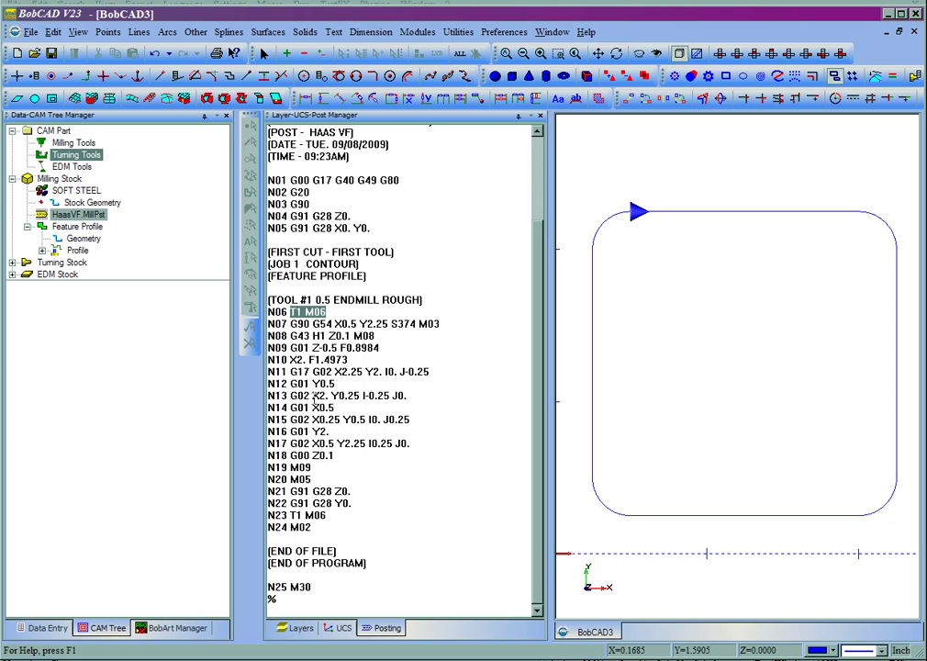
{"action": "left_click_drag", "start_coordinate": [314, 396], "coordinate": [281, 396]}
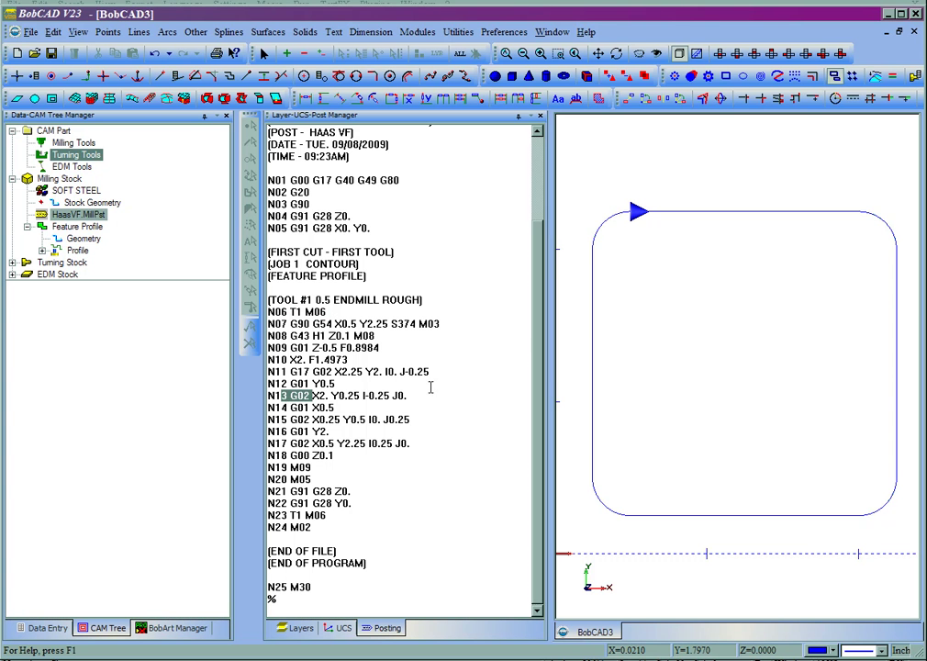
{"action": "left_click", "coordinate": [361, 395]}
{"action": "left_click_drag", "start_coordinate": [364, 395], "coordinate": [406, 396]}
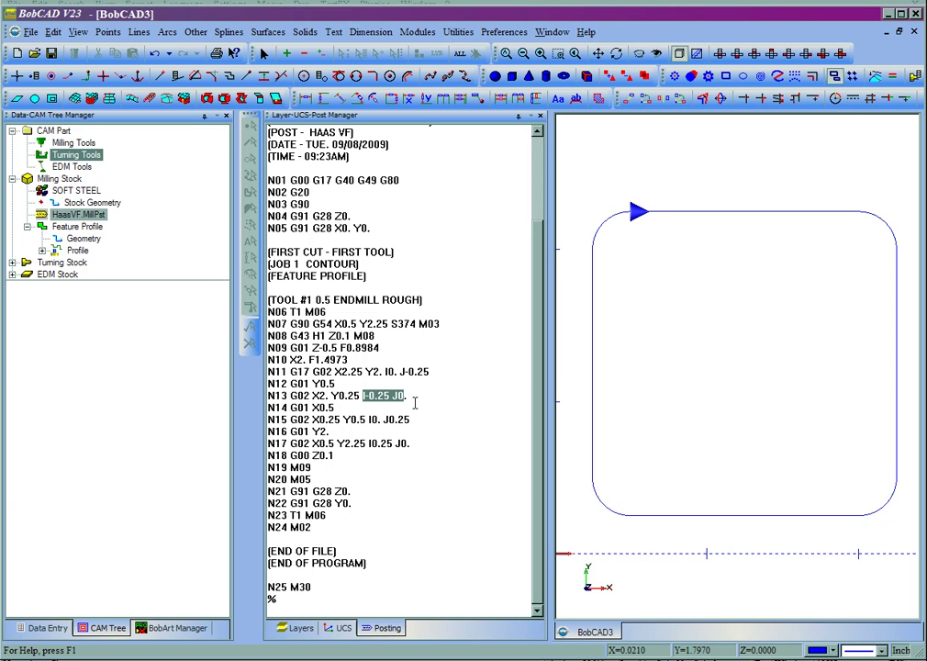
{"action": "left_click", "coordinate": [416, 402]}
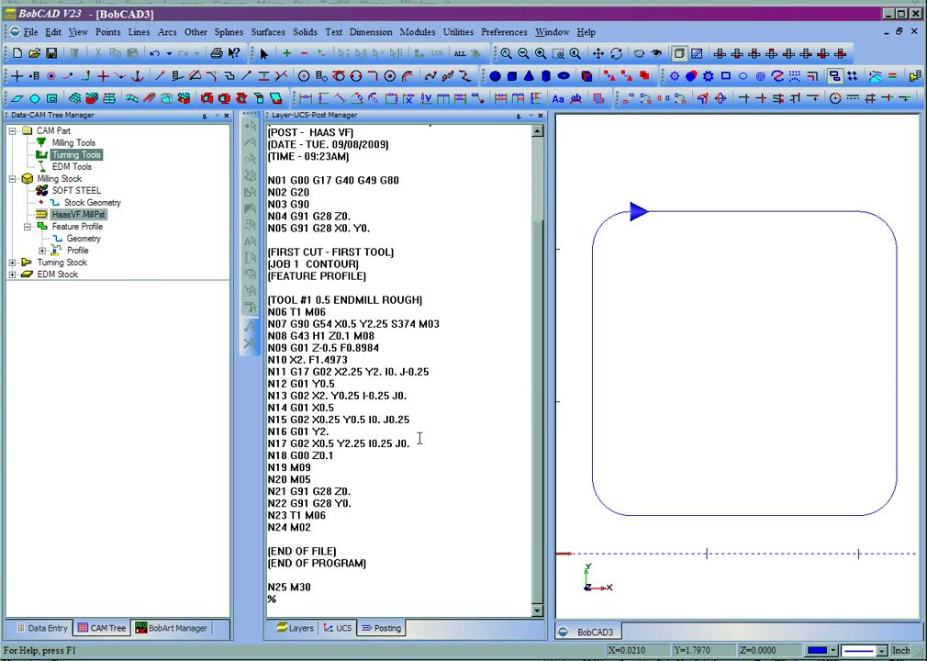
- Browse from the HaasVF.MillPst post settings to its file in the Mill folder
{"action": "left_click", "coordinate": [71, 216]}
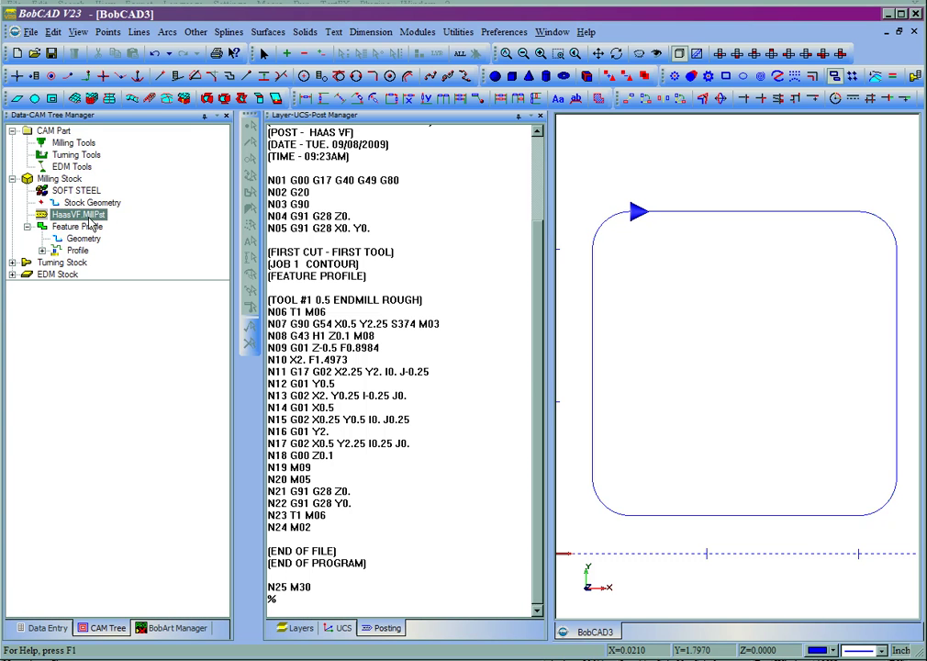
{"action": "right_click", "coordinate": [111, 217]}
{"action": "left_click", "coordinate": [119, 226]}
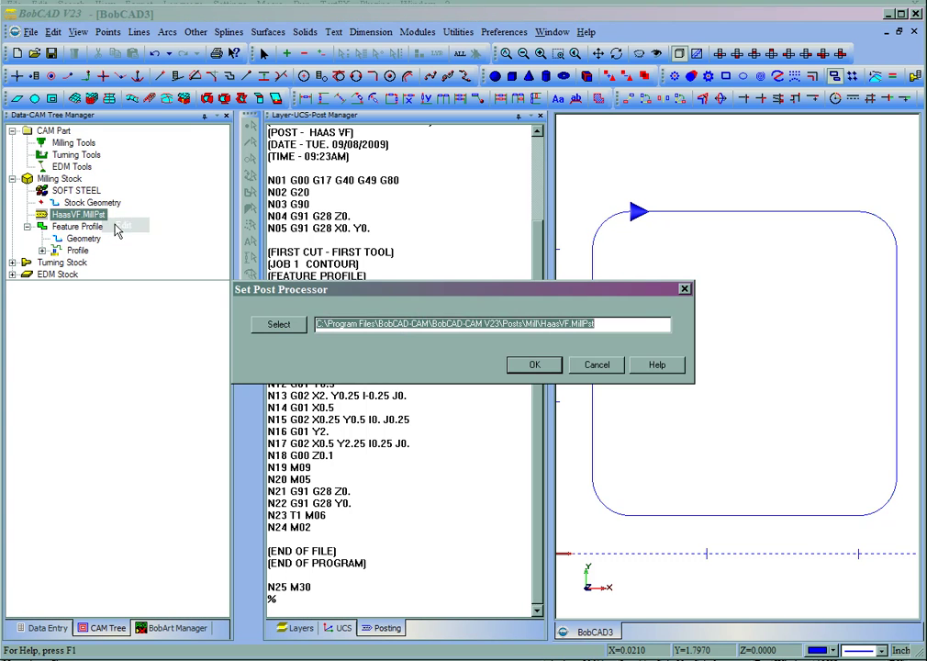
{"action": "left_click", "coordinate": [290, 327]}
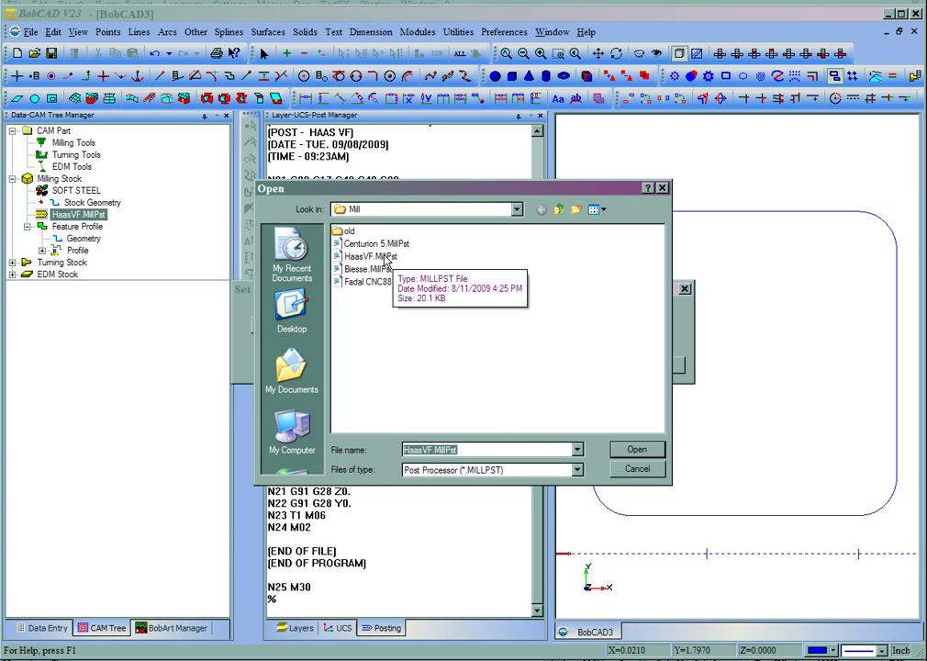
{"action": "right_click", "coordinate": [386, 264]}
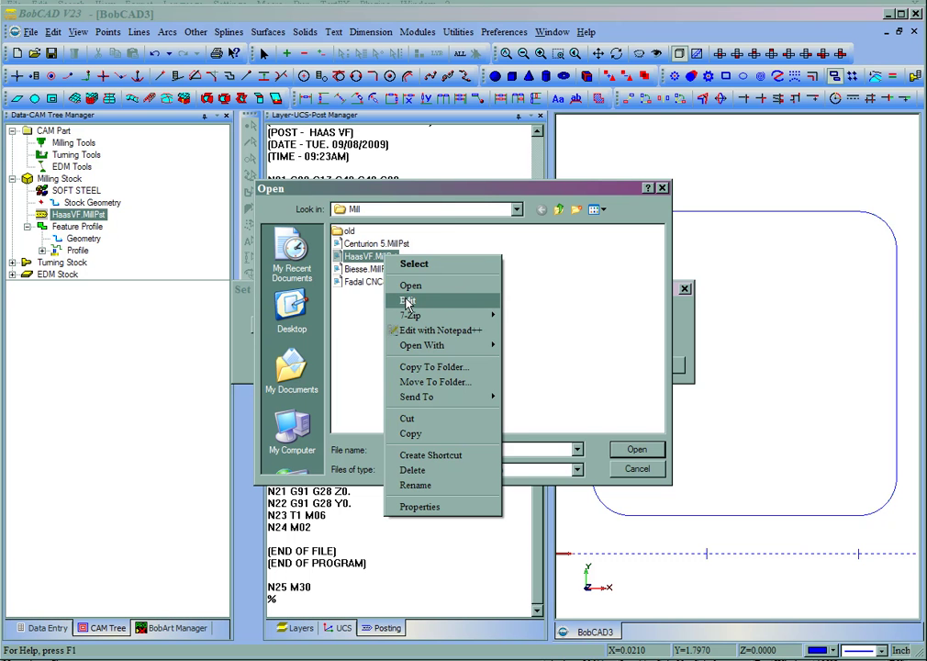
- Open HaasVF.MillPst in Notepad++ and search it for 'debug'
{"action": "left_click", "coordinate": [435, 332]}
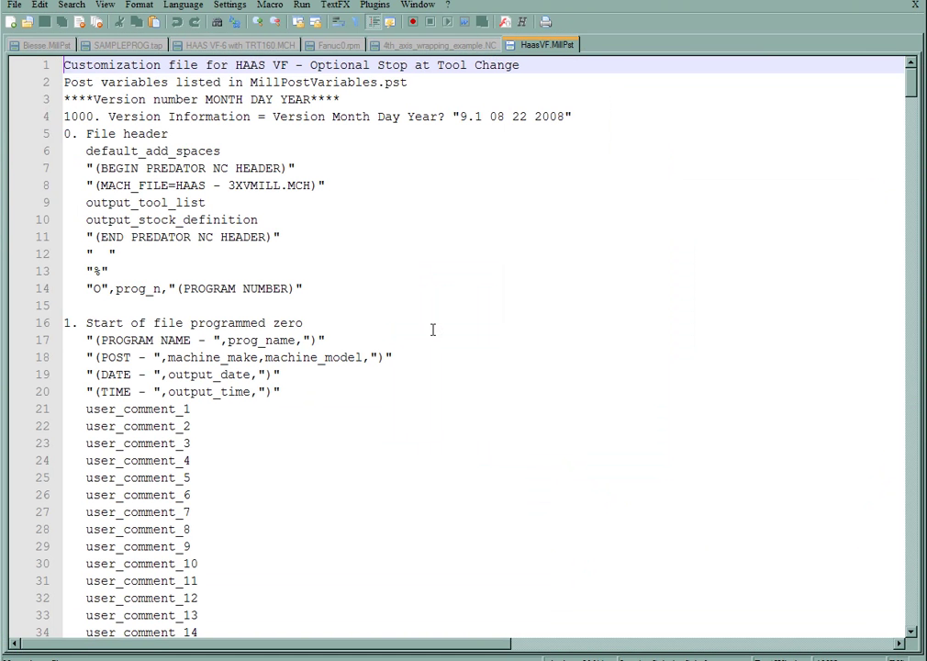
{"action": "left_click", "coordinate": [430, 257]}
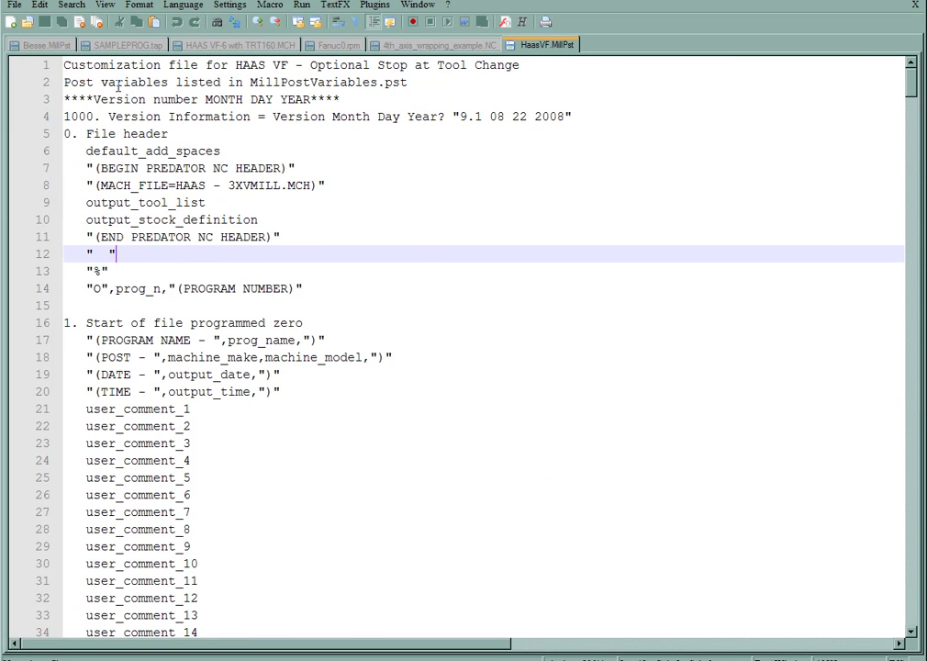
{"action": "scroll", "coordinate": [329, 240], "scroll_direction": "down", "scroll_amount": 1}
{"action": "scroll", "coordinate": [432, 311], "scroll_direction": "down", "scroll_amount": 8}
{"action": "scroll", "coordinate": [433, 316], "scroll_direction": "up", "scroll_amount": 8}
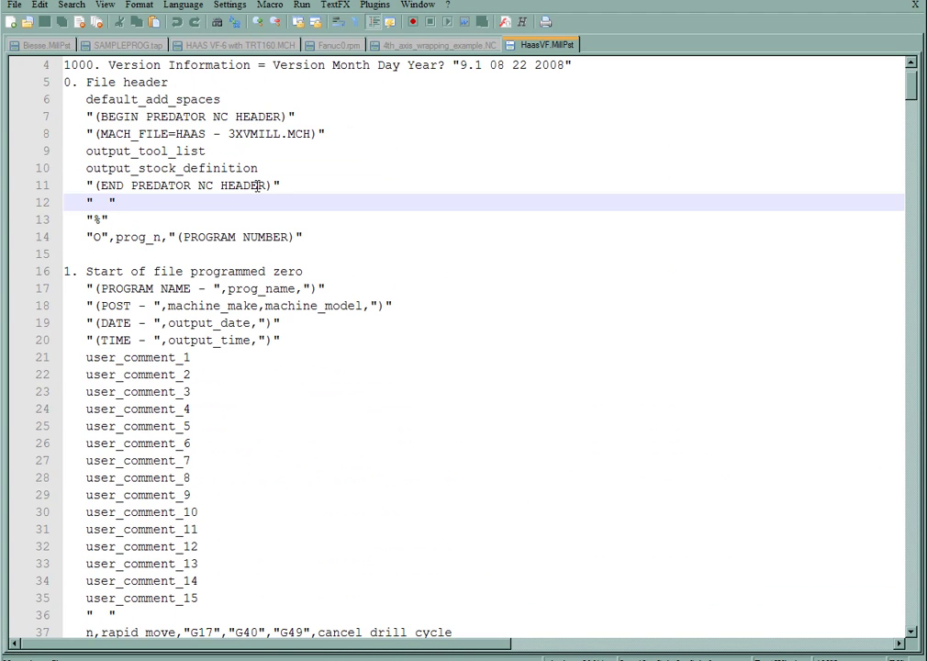
{"action": "scroll", "coordinate": [192, 237], "scroll_direction": "up", "scroll_amount": 1}
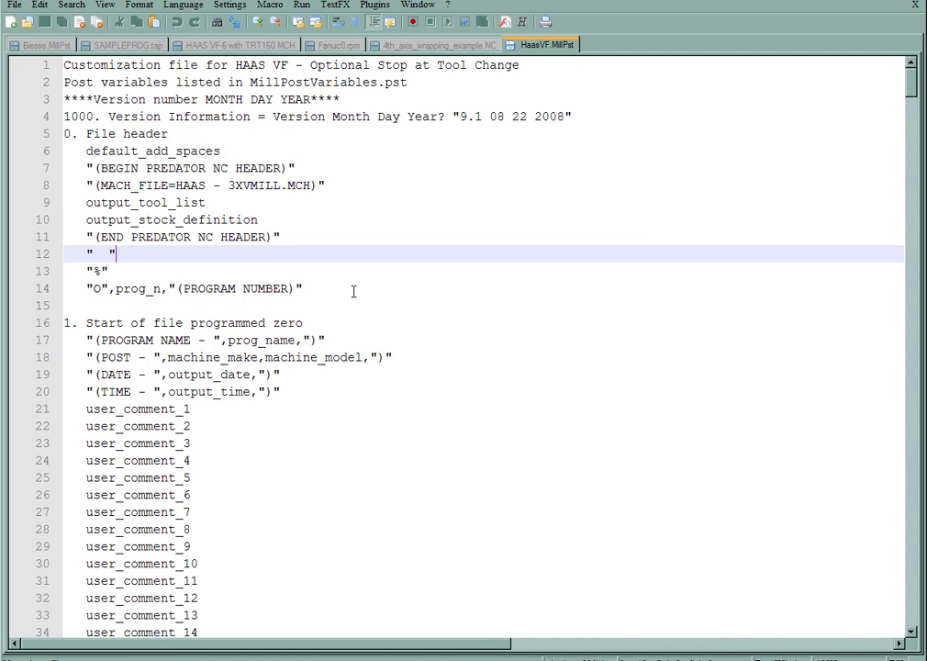
{"action": "key", "text": "ctrl+f"}
{"action": "type", "text": "debu"}
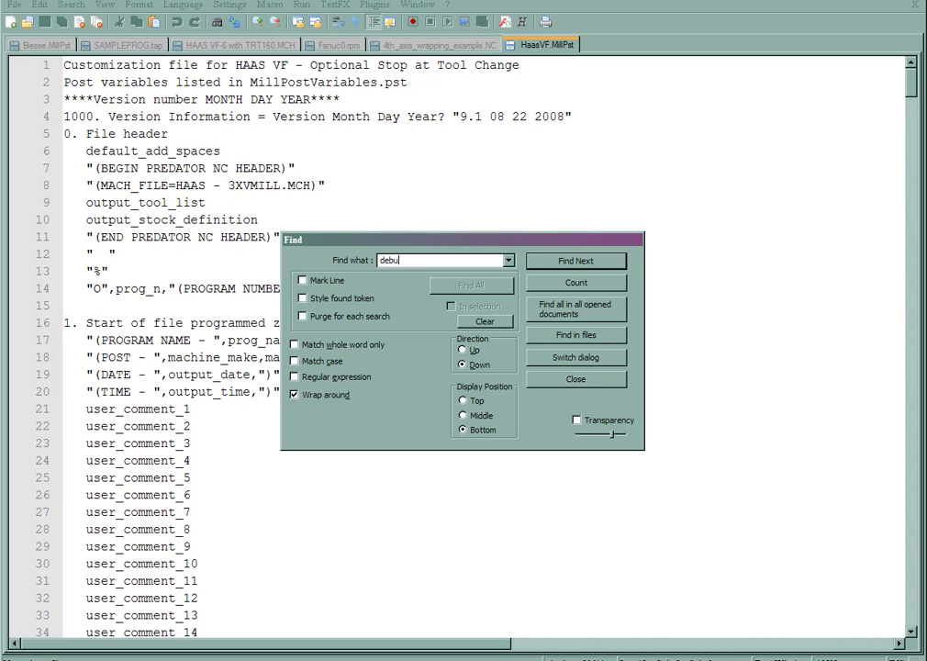
{"action": "type", "text": "g"}
{"action": "key", "text": "Return"}
{"action": "key", "text": "Escape"}
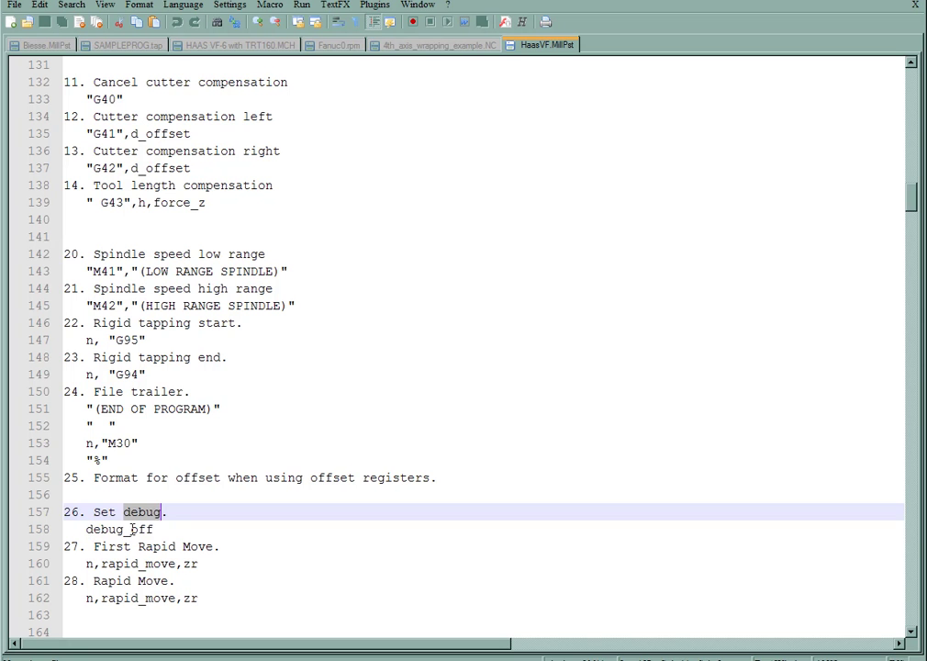
- Change debug_off to debug_on on line 158 and save the post file
{"action": "left_click_drag", "start_coordinate": [139, 529], "coordinate": [161, 530]}
{"action": "key", "text": "BackSpace"}
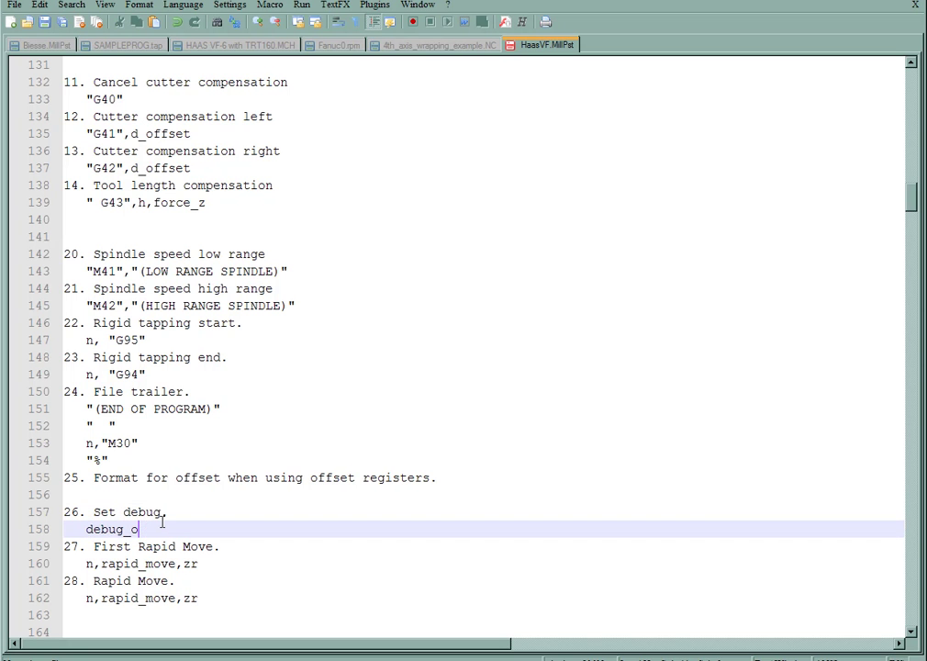
{"action": "left_click", "coordinate": [15, 5]}
{"action": "left_click", "coordinate": [28, 65]}
{"action": "key", "text": "alt+Tab"}
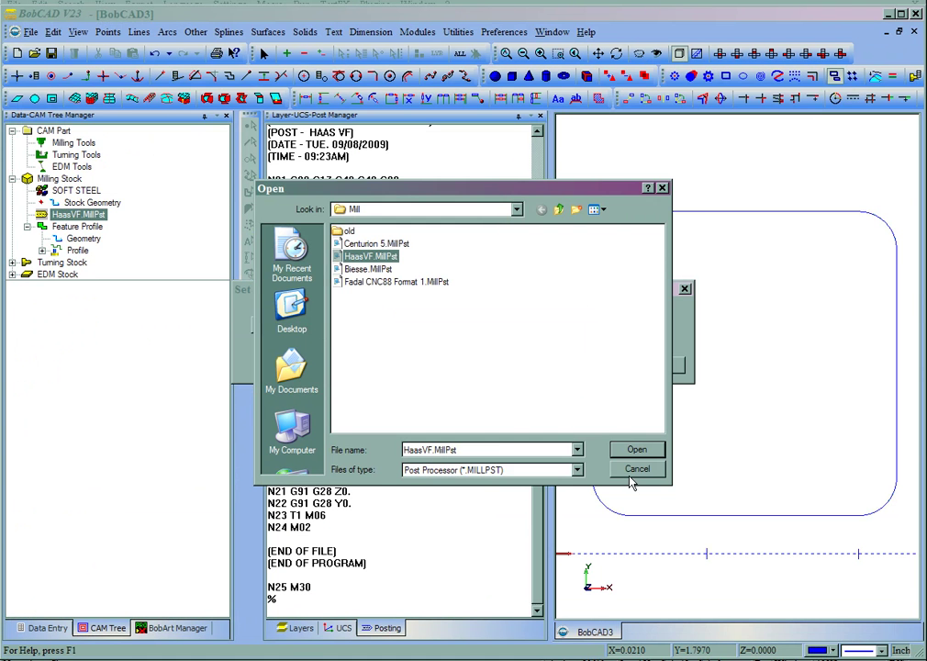
{"action": "left_click", "coordinate": [579, 447]}
{"action": "left_click", "coordinate": [592, 365]}
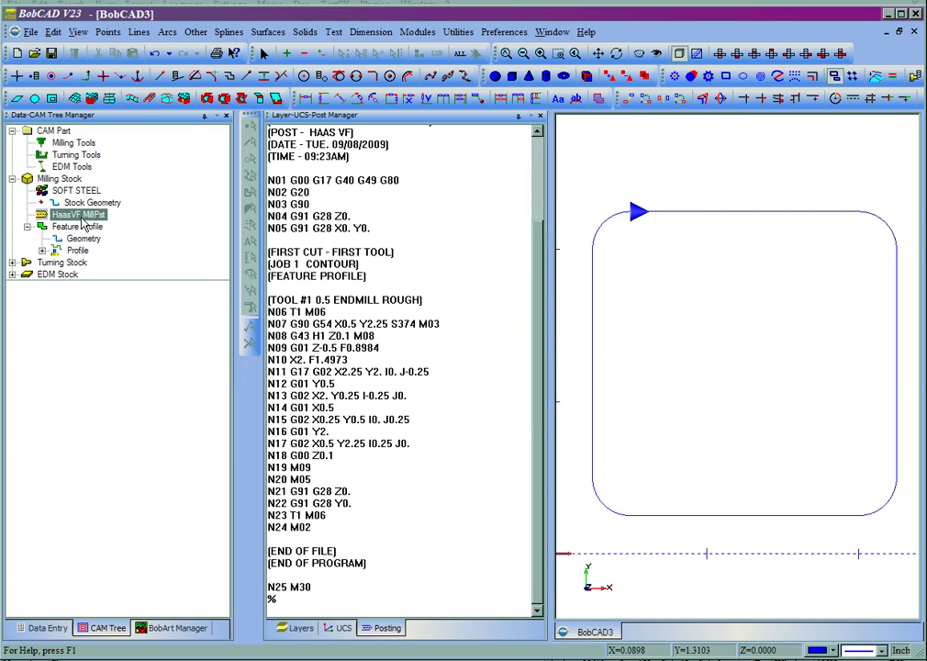
{"action": "left_click", "coordinate": [75, 143]}
{"action": "right_click", "coordinate": [81, 145]}
{"action": "left_click", "coordinate": [107, 170]}
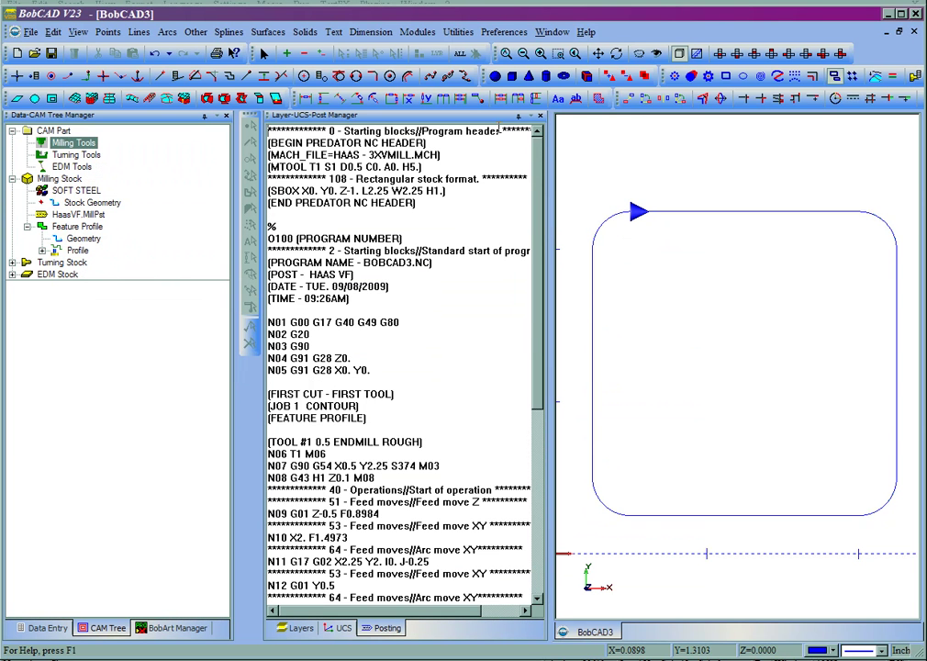
{"action": "left_click_drag", "start_coordinate": [499, 131], "coordinate": [255, 145]}
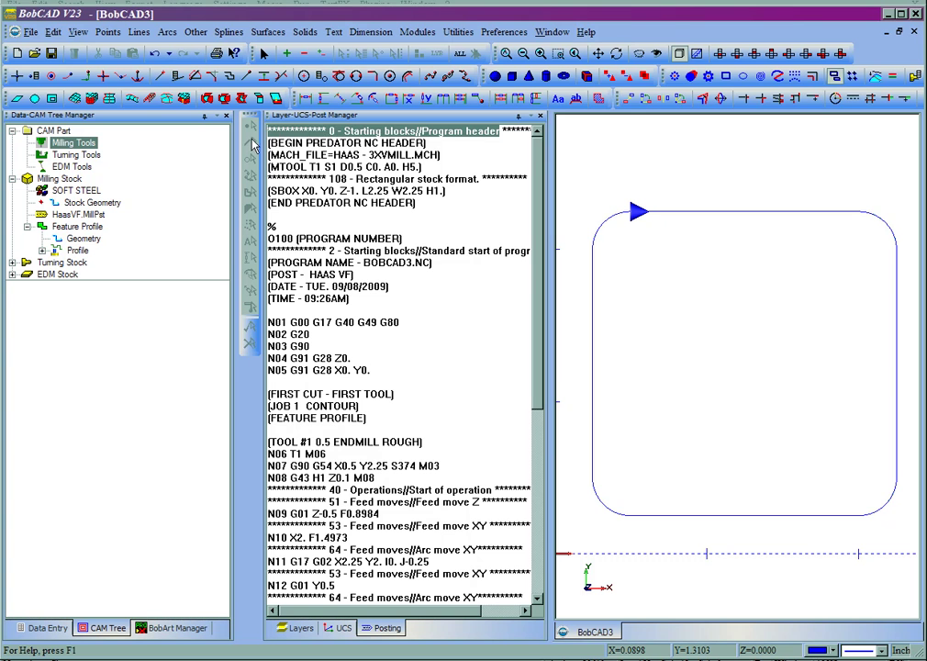
{"action": "left_click_drag", "start_coordinate": [479, 179], "coordinate": [262, 179]}
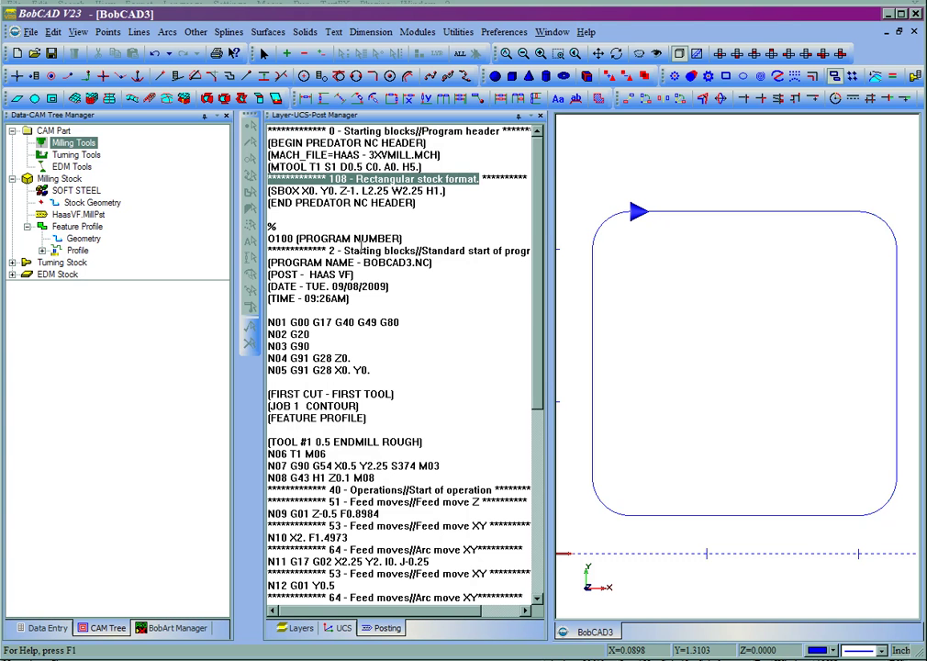
{"action": "left_click_drag", "start_coordinate": [335, 250], "coordinate": [322, 250]}
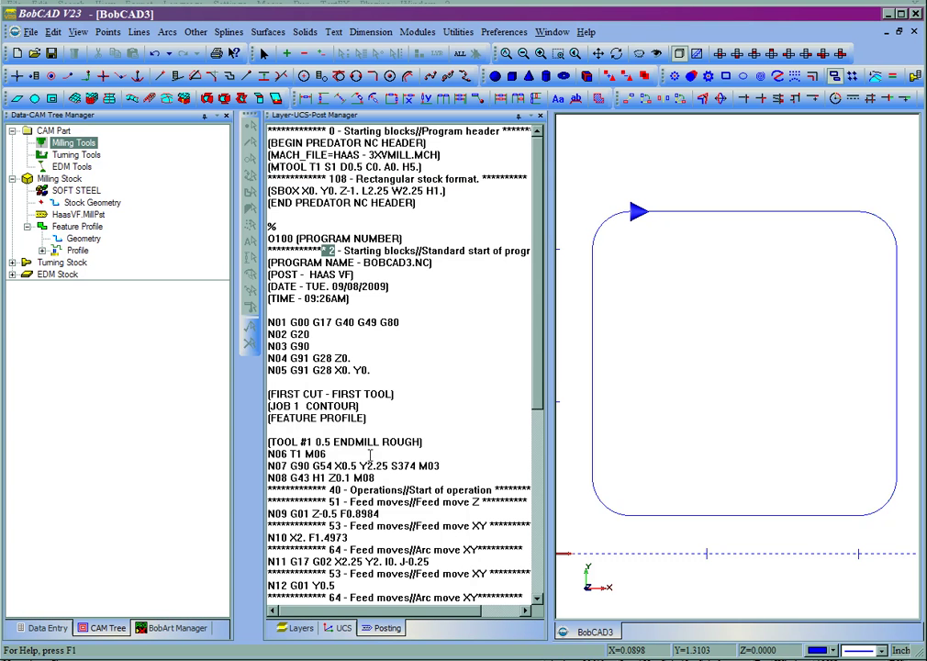
{"action": "scroll", "coordinate": [370, 454], "scroll_direction": "down", "scroll_amount": 3}
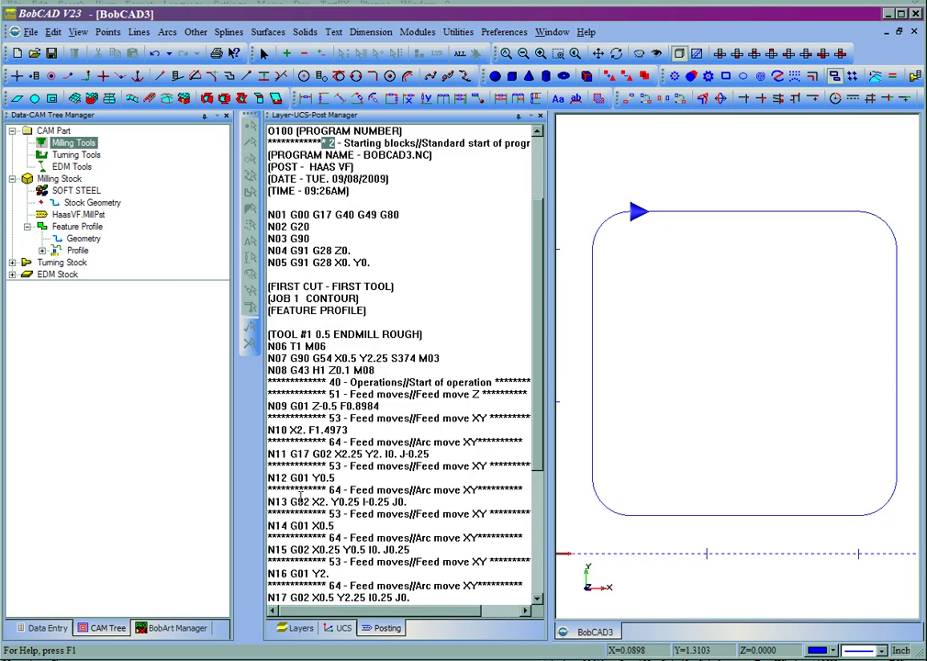
{"action": "double_click", "coordinate": [334, 490]}
{"action": "left_click_drag", "start_coordinate": [346, 489], "coordinate": [477, 487]}
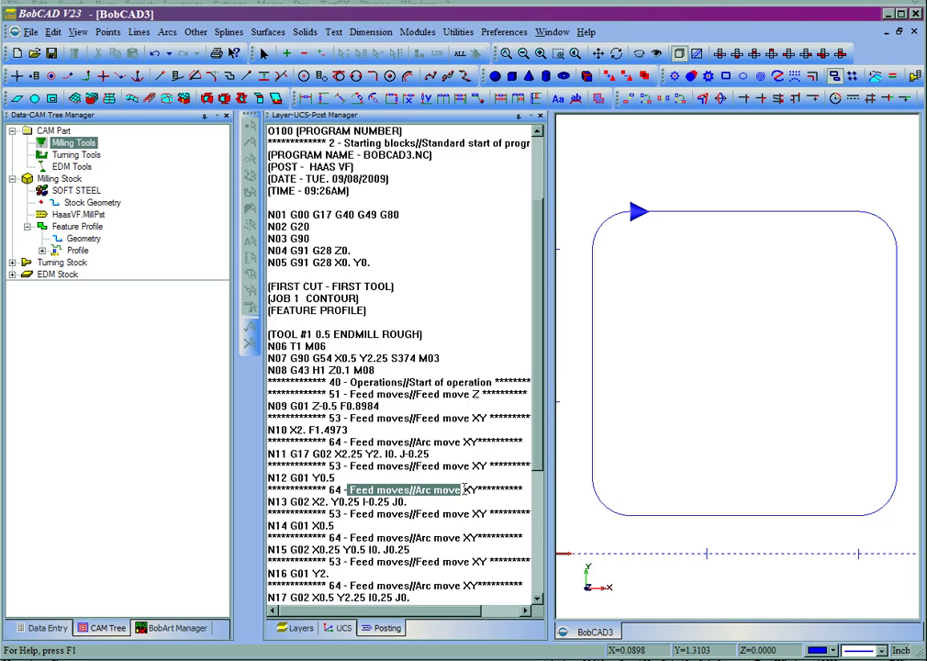
{"action": "left_click", "coordinate": [476, 487]}
{"action": "left_click", "coordinate": [432, 489]}
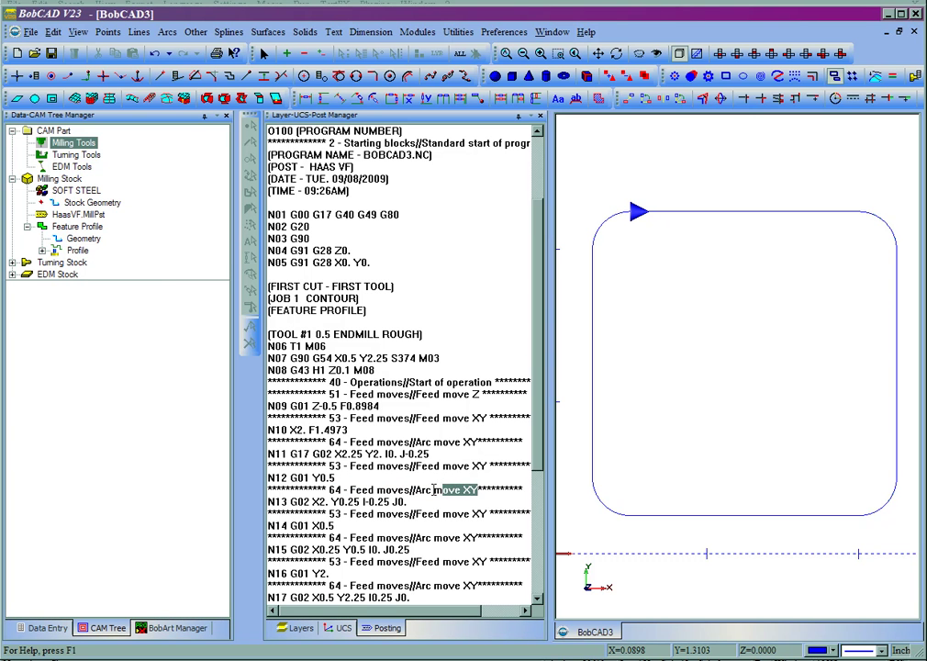
{"action": "double_click", "coordinate": [335, 490]}
{"action": "key", "text": "ctrl+c"}
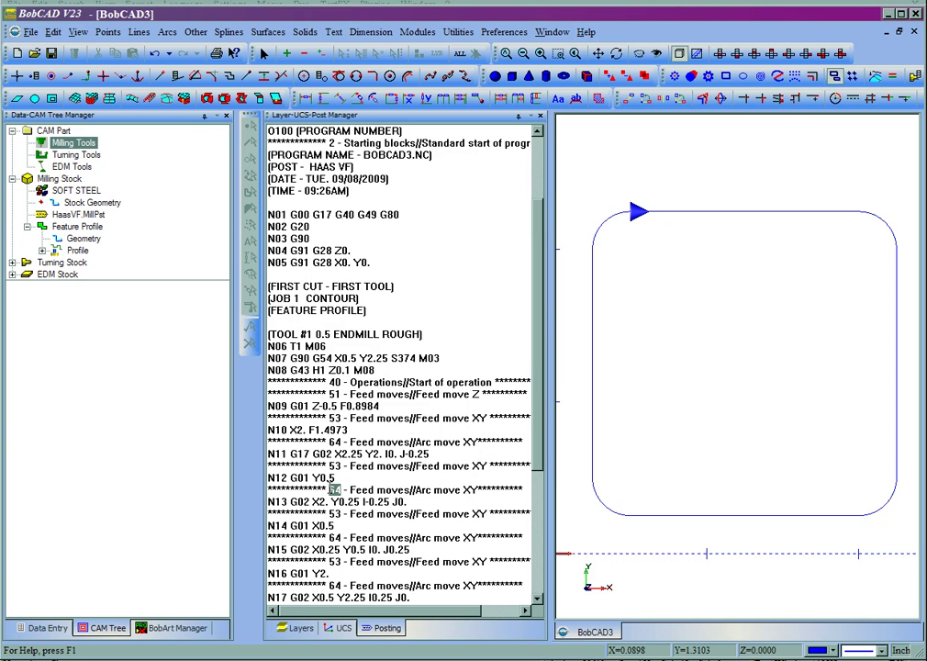
- In the post file, search for 64 to reach the Arc move XY block
{"action": "key", "text": "alt+Tab"}
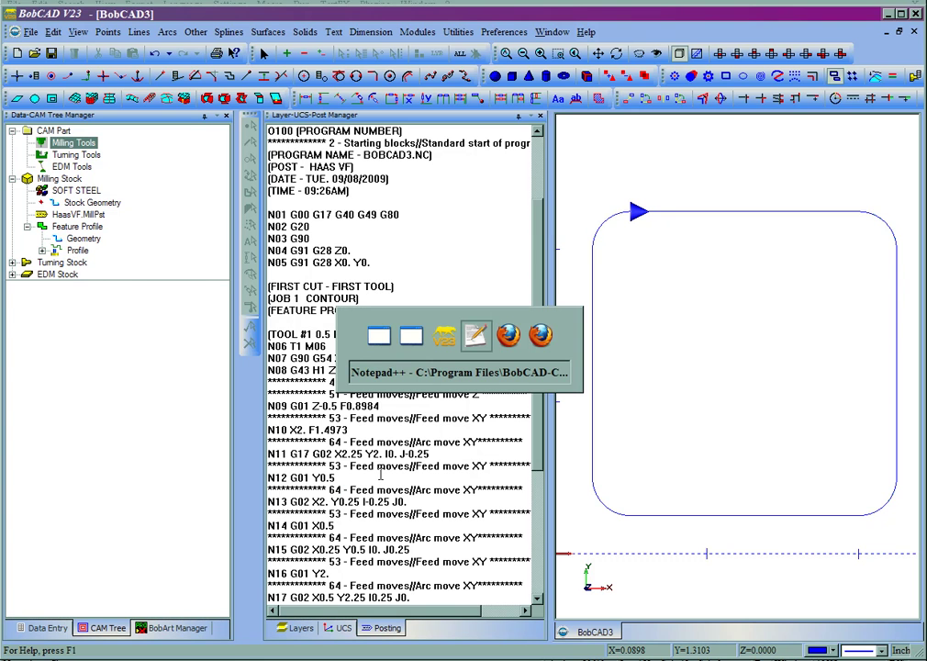
{"action": "left_click", "coordinate": [358, 303]}
{"action": "key", "text": "ctrl+f"}
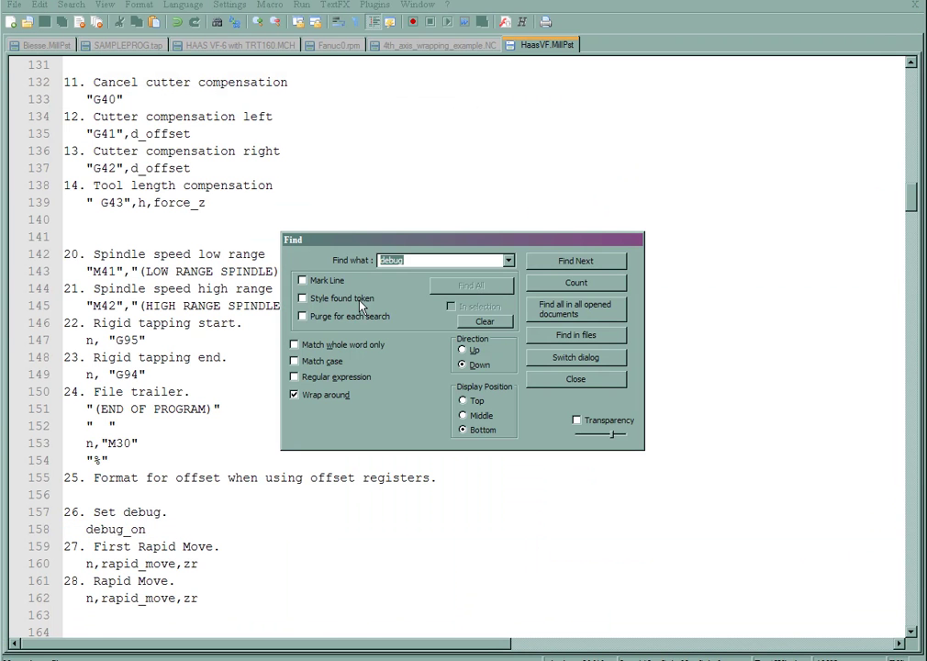
{"action": "key", "text": "ctrl+v"}
{"action": "key", "text": "Return"}
{"action": "key", "text": "Escape"}
{"action": "scroll", "coordinate": [213, 492], "scroll_direction": "down", "scroll_amount": 3}
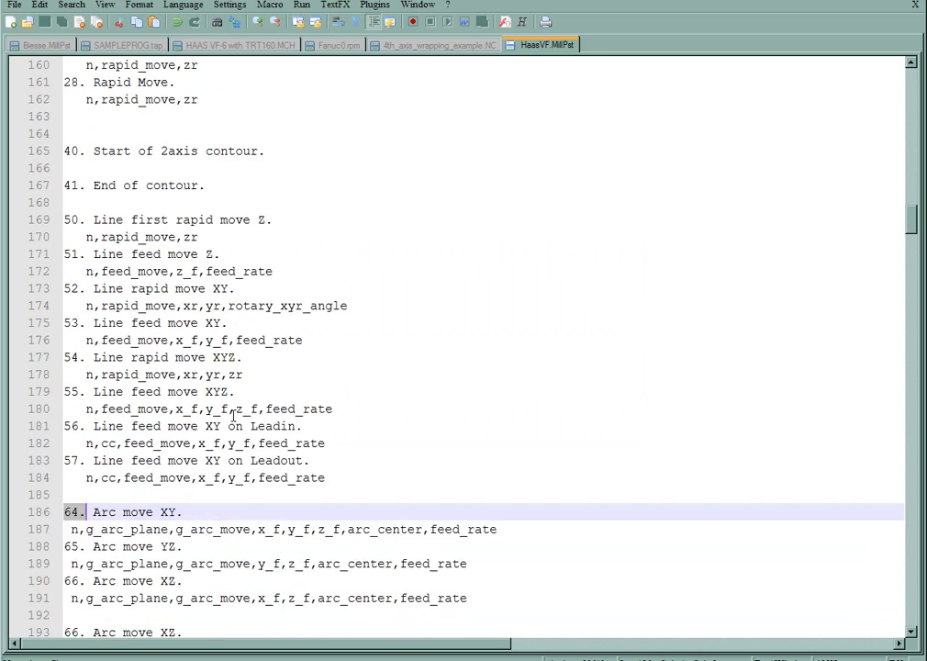
- Insert "Hello" after n on the Arc move XY line 188 and save the post
{"action": "left_click", "coordinate": [267, 460]}
{"action": "key", "text": "Return"}
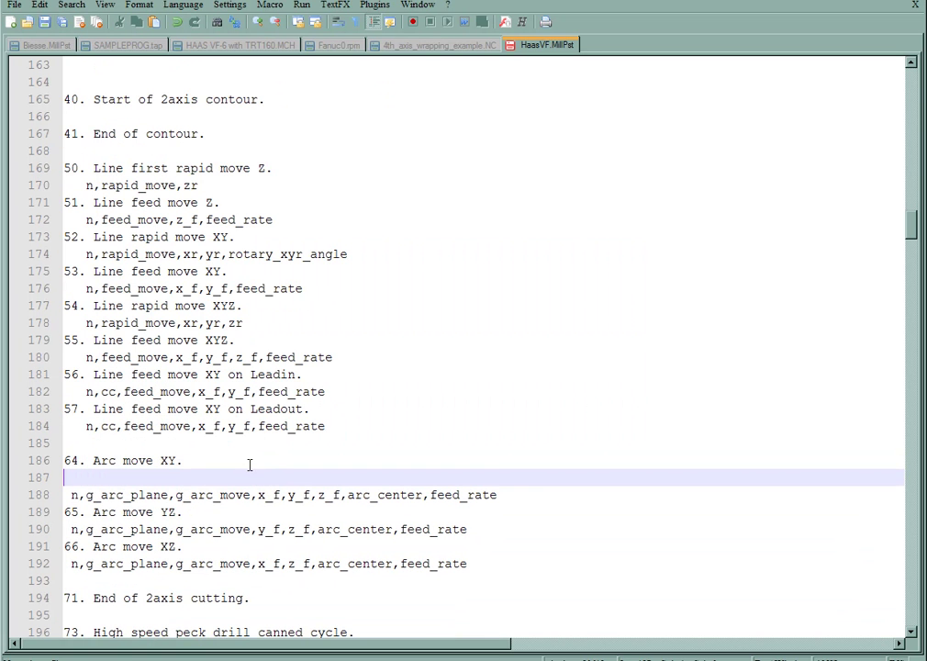
{"action": "left_click", "coordinate": [541, 492]}
{"action": "key", "text": "Return"}
{"action": "key", "text": "Return"}
{"action": "key", "text": "Return"}
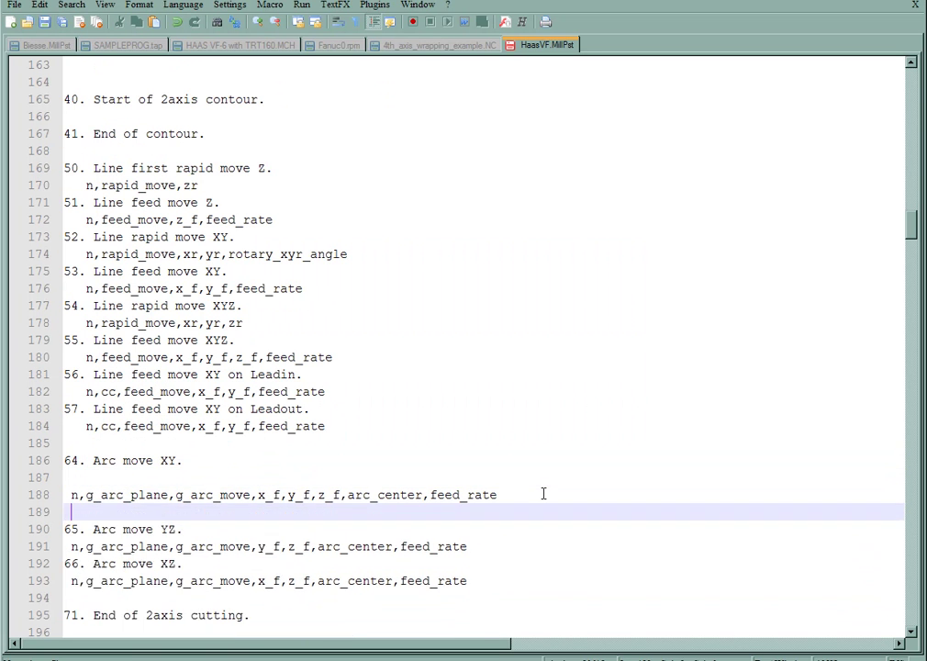
{"action": "left_click", "coordinate": [73, 495]}
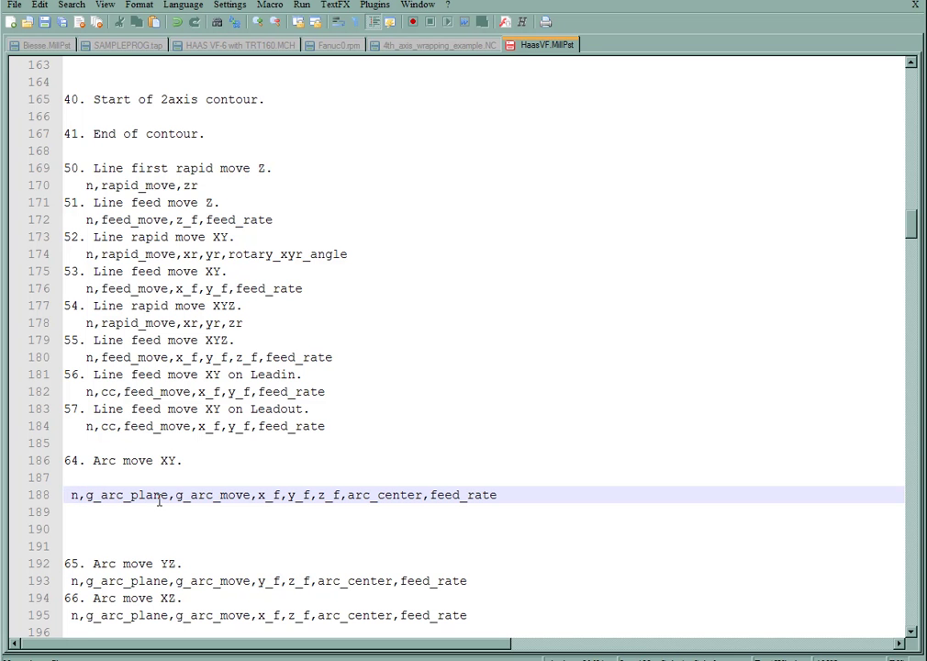
{"action": "type", "text": ","}
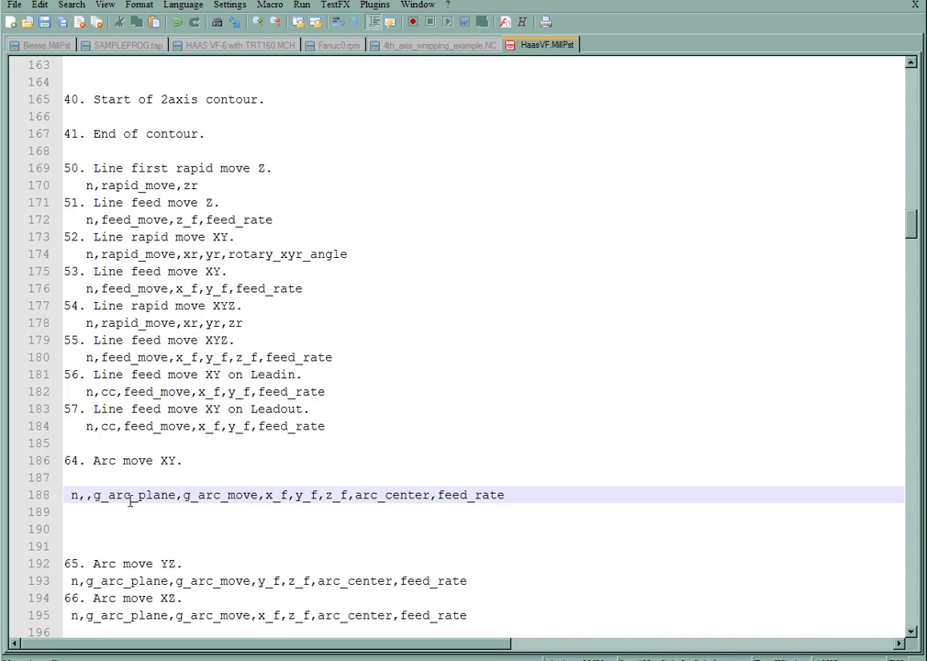
{"action": "type", "text": "\"\""}
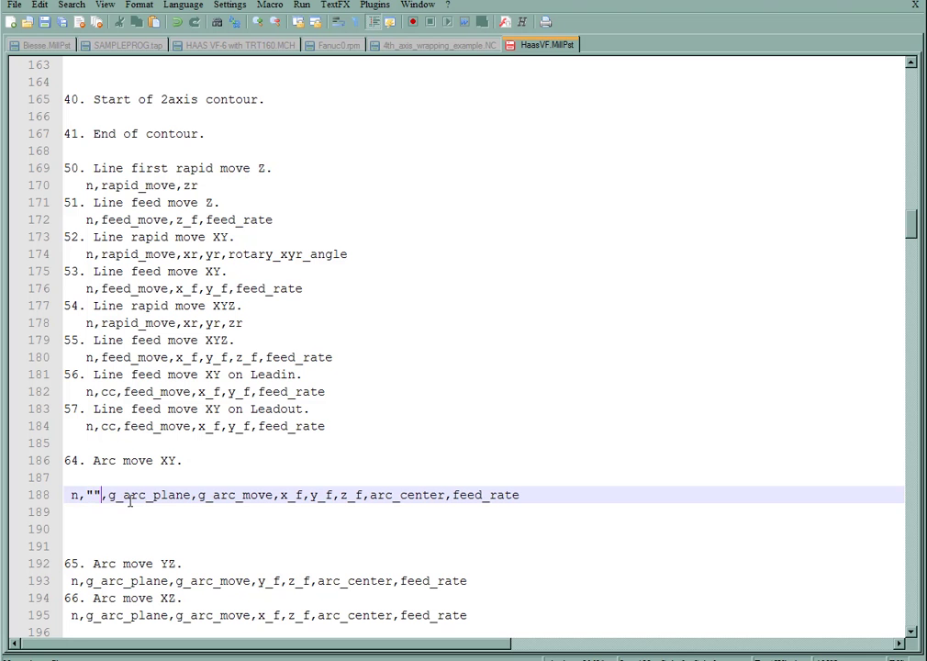
{"action": "type", "text": "Hello"}
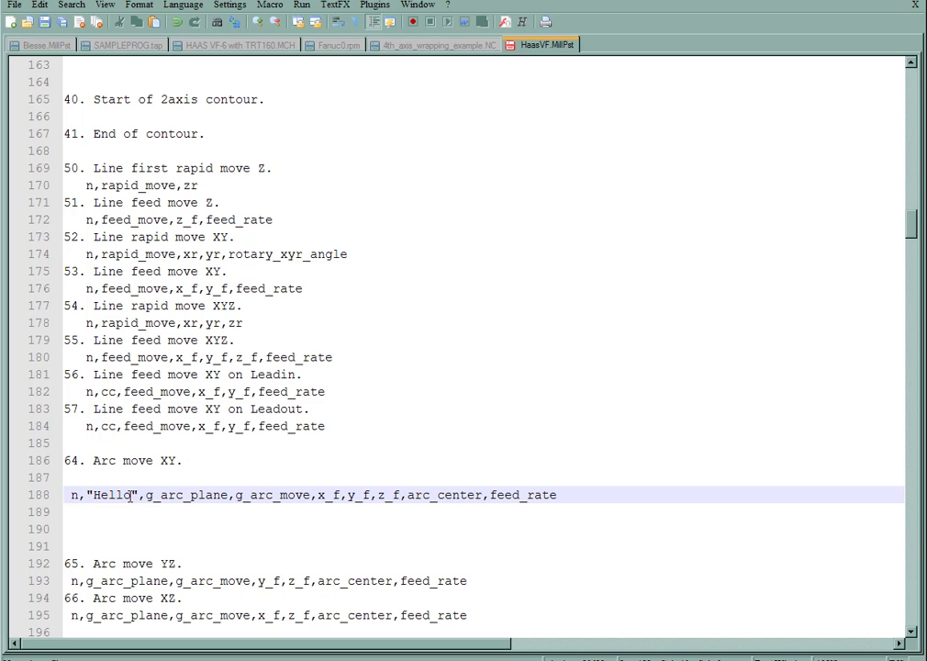
{"action": "left_click", "coordinate": [15, 5]}
{"action": "left_click", "coordinate": [23, 65]}
{"action": "key", "text": "alt+Tab"}
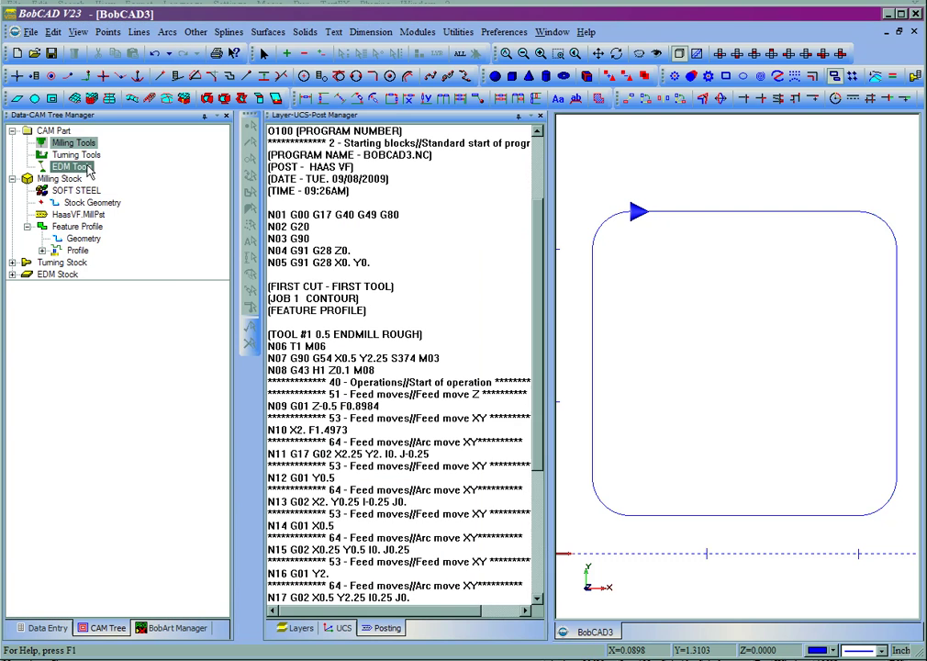
- Recompute all toolpaths and check Hello on reposted arc lines N13 and N15
{"action": "right_click", "coordinate": [85, 149]}
{"action": "left_click", "coordinate": [101, 157]}
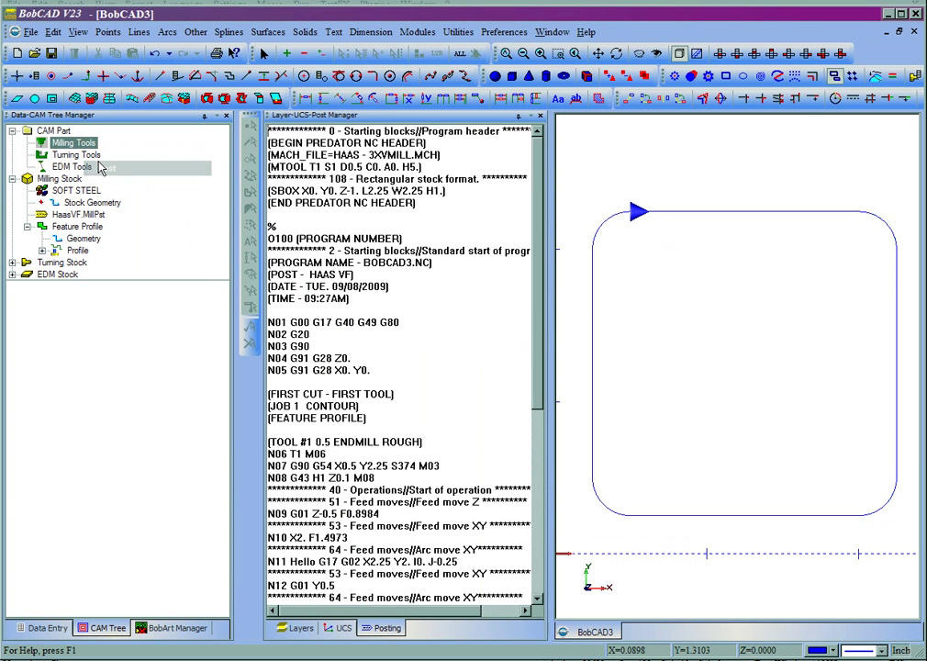
{"action": "scroll", "coordinate": [308, 431], "scroll_direction": "down", "scroll_amount": 3}
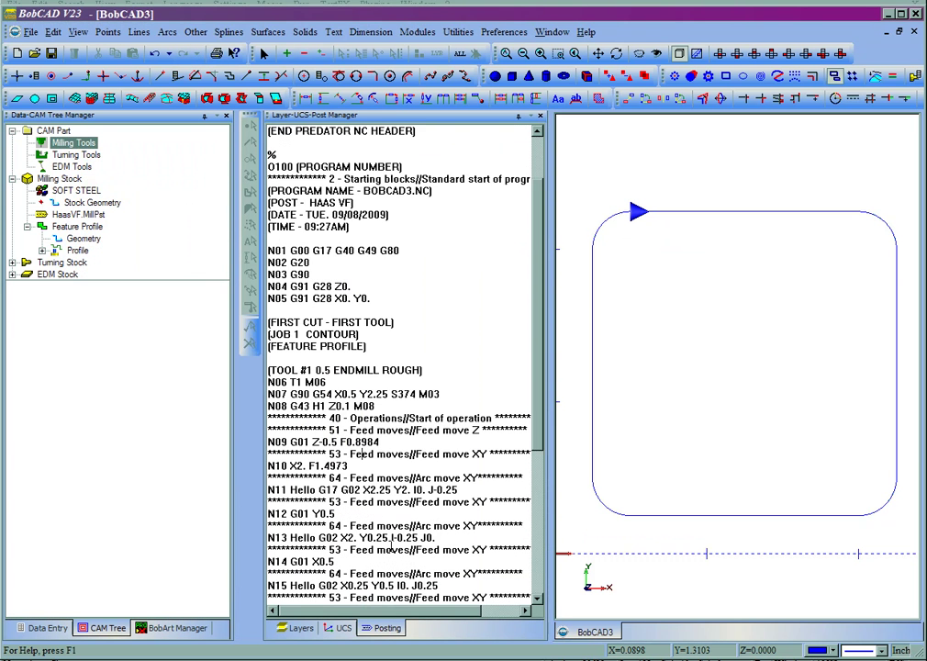
{"action": "double_click", "coordinate": [303, 502]}
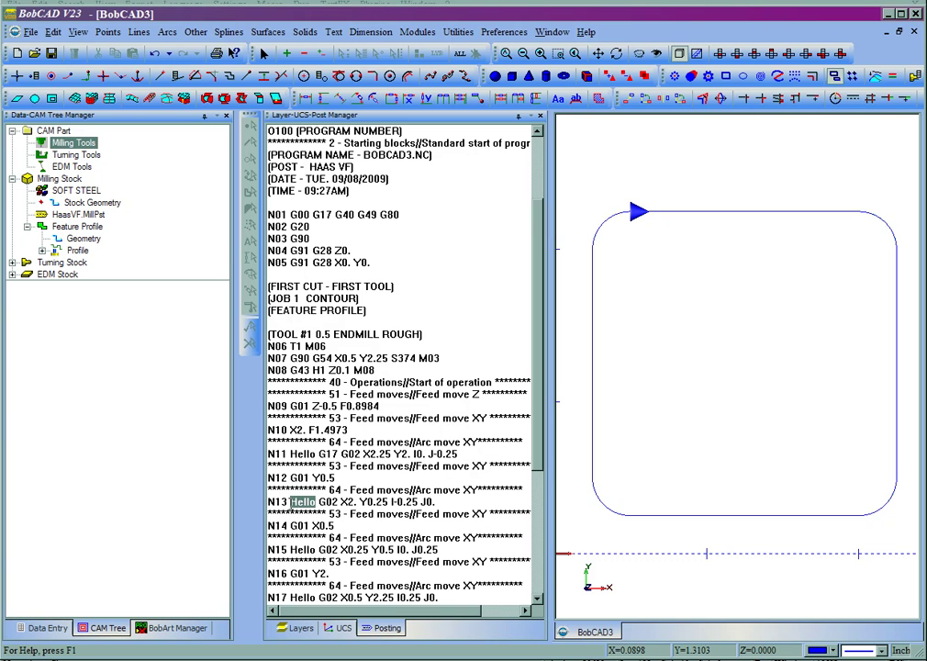
{"action": "double_click", "coordinate": [303, 550]}
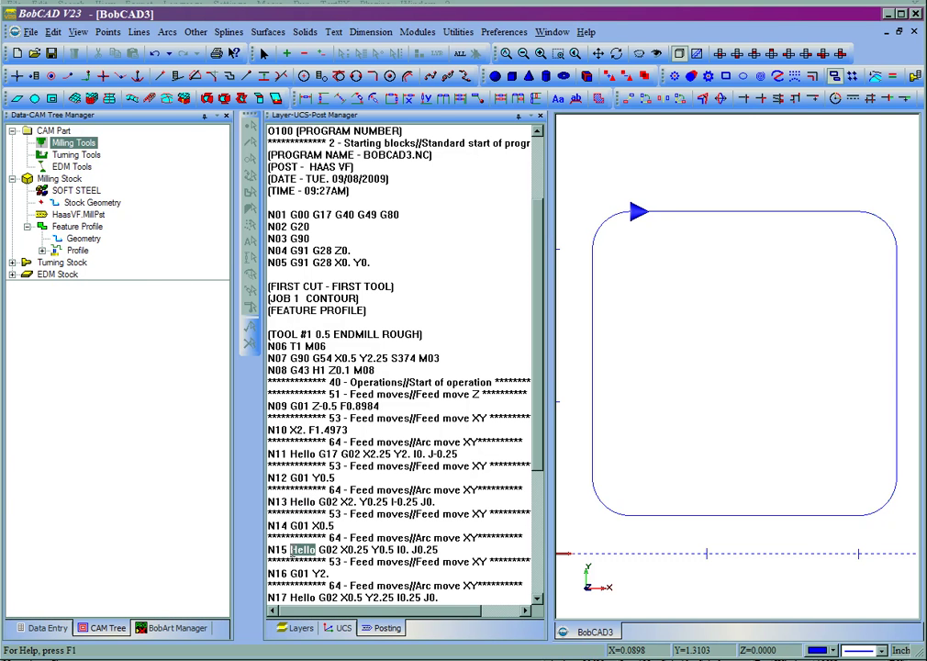
{"action": "double_click", "coordinate": [339, 537]}
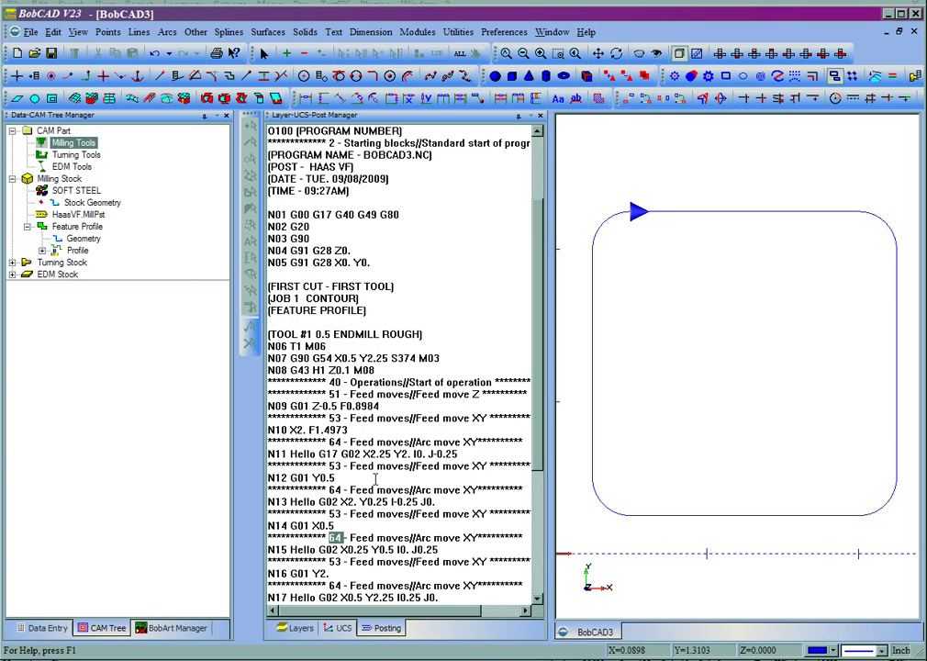
{"action": "key", "text": "alt+Tab"}
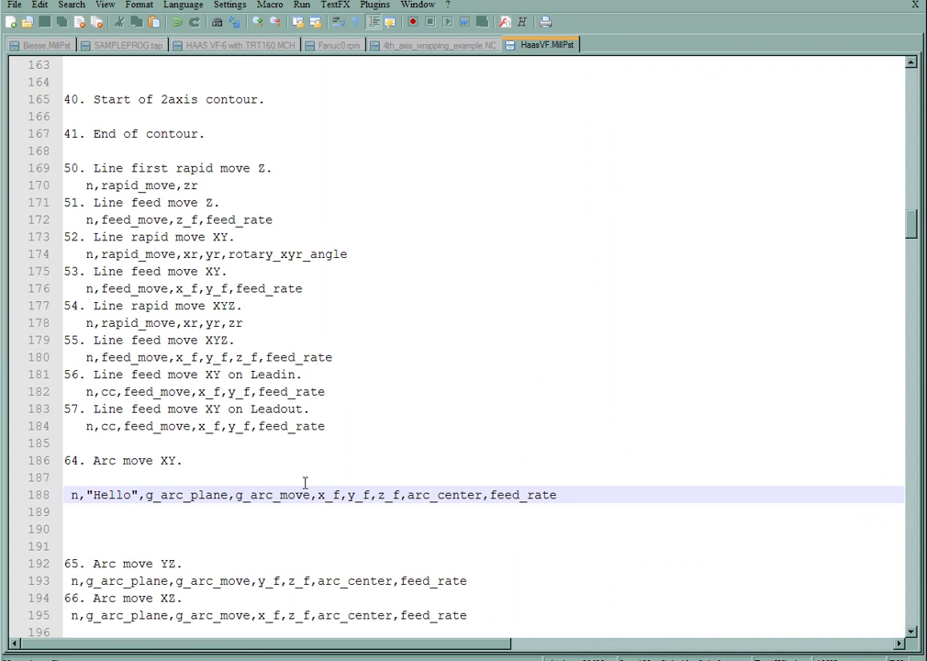
- Remove the inserted "Hello" from the Arc move XY line 188
{"action": "key", "text": "BackSpace"}
{"action": "key", "text": "BackSpace"}
{"action": "key", "text": "BackSpace"}
{"action": "key", "text": "BackSpace"}
{"action": "key", "text": "BackSpace"}
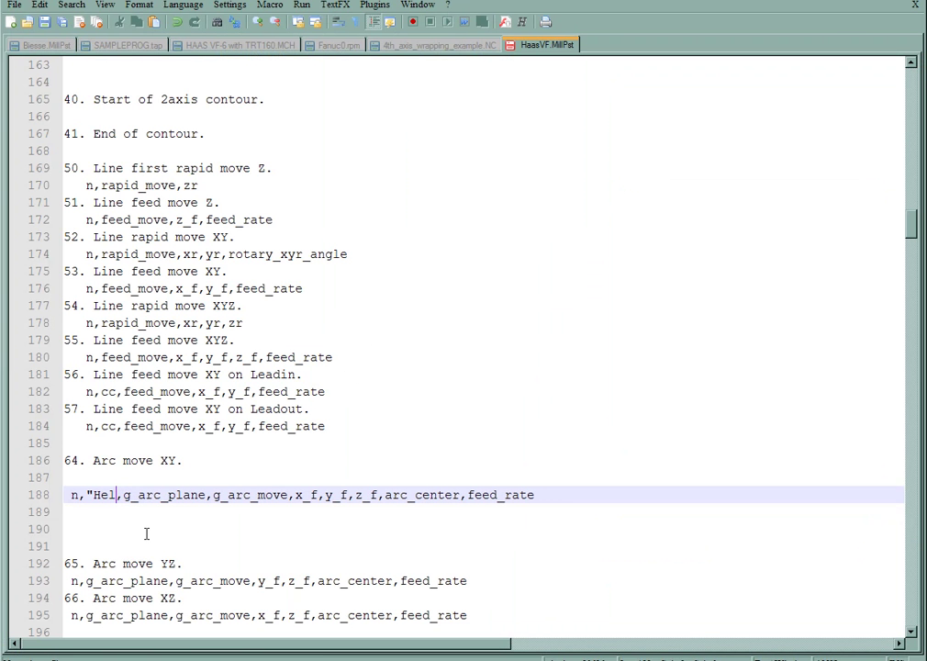
{"action": "key", "text": "BackSpace"}
{"action": "key", "text": "Delete"}
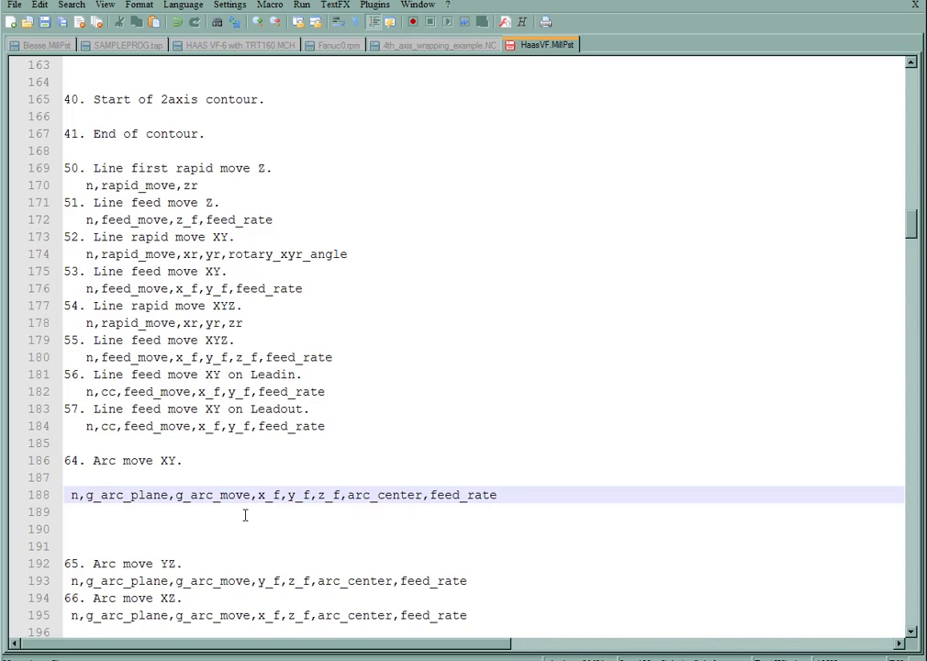
{"action": "scroll", "coordinate": [381, 395], "scroll_direction": "down", "scroll_amount": 2}
{"action": "scroll", "coordinate": [385, 404], "scroll_direction": "down", "scroll_amount": 20}
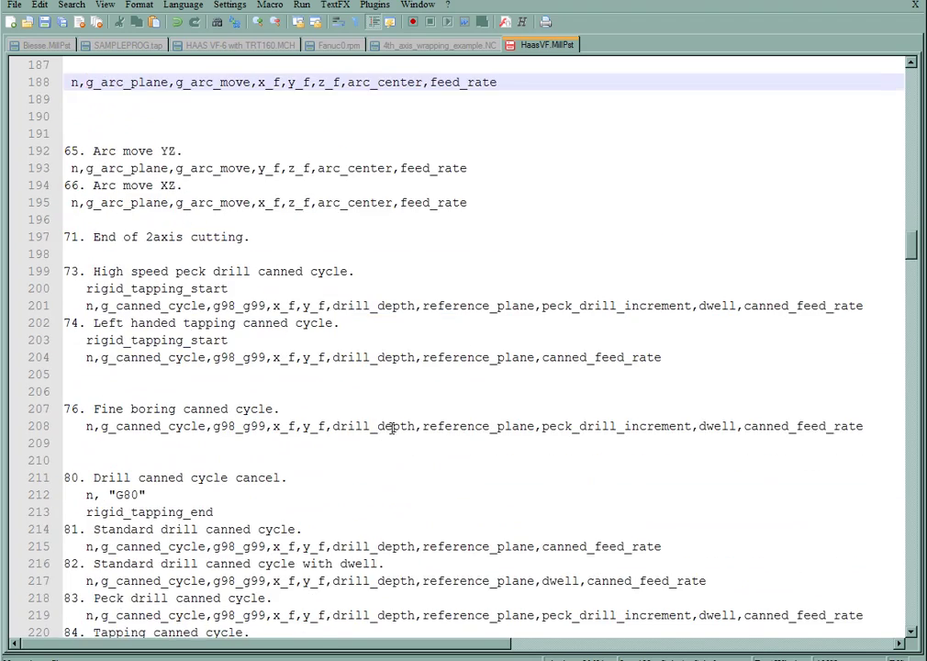
{"action": "scroll", "coordinate": [397, 448], "scroll_direction": "down", "scroll_amount": 20}
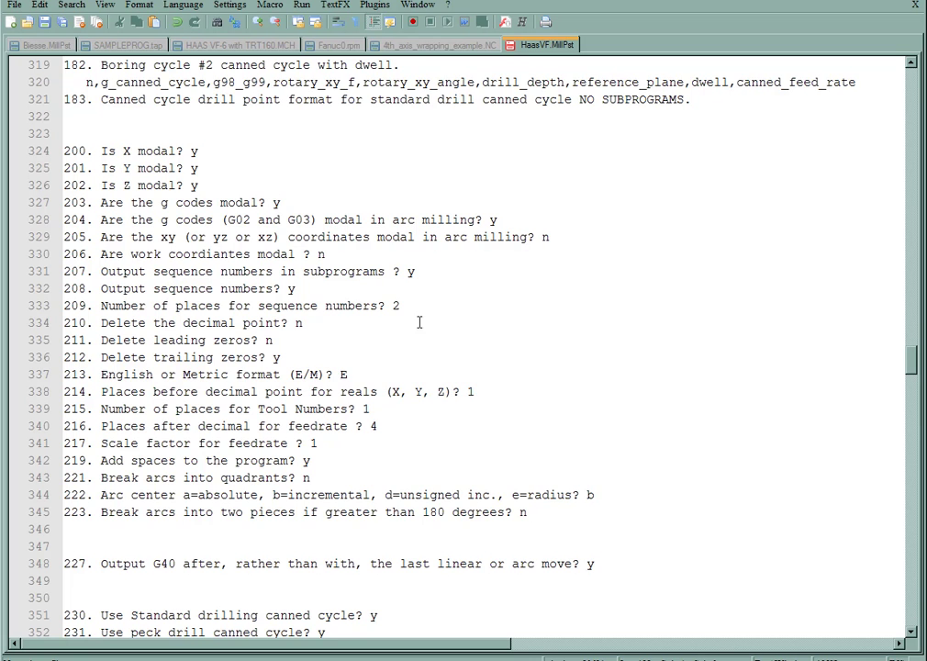
{"action": "scroll", "coordinate": [420, 322], "scroll_direction": "down", "scroll_amount": 1}
{"action": "scroll", "coordinate": [316, 262], "scroll_direction": "down", "scroll_amount": 5}
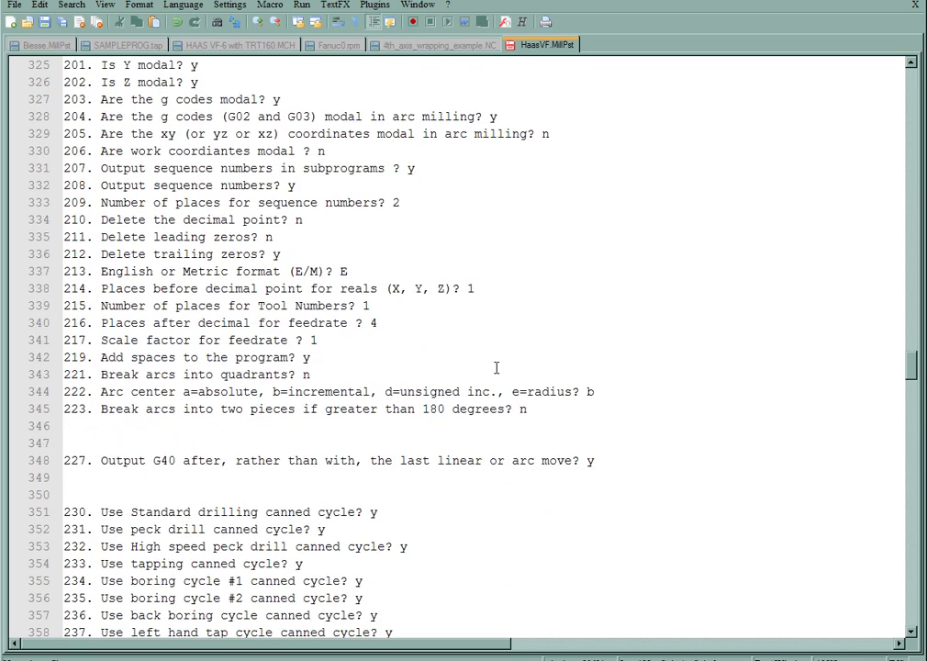
- Change question 222's arc-centre answer from b to e and save the post
{"action": "left_click", "coordinate": [505, 304]}
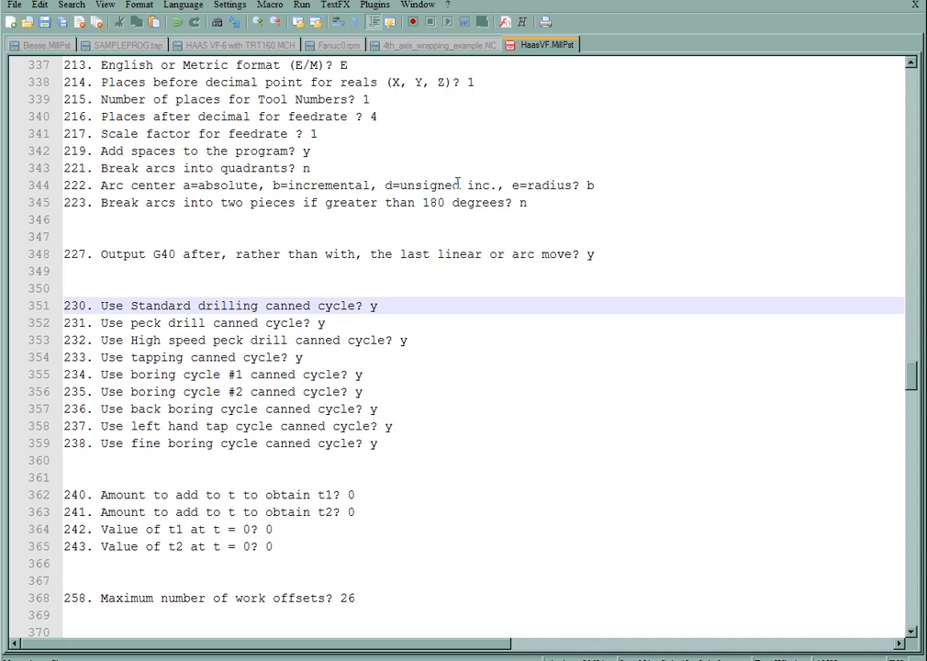
{"action": "left_click", "coordinate": [597, 184]}
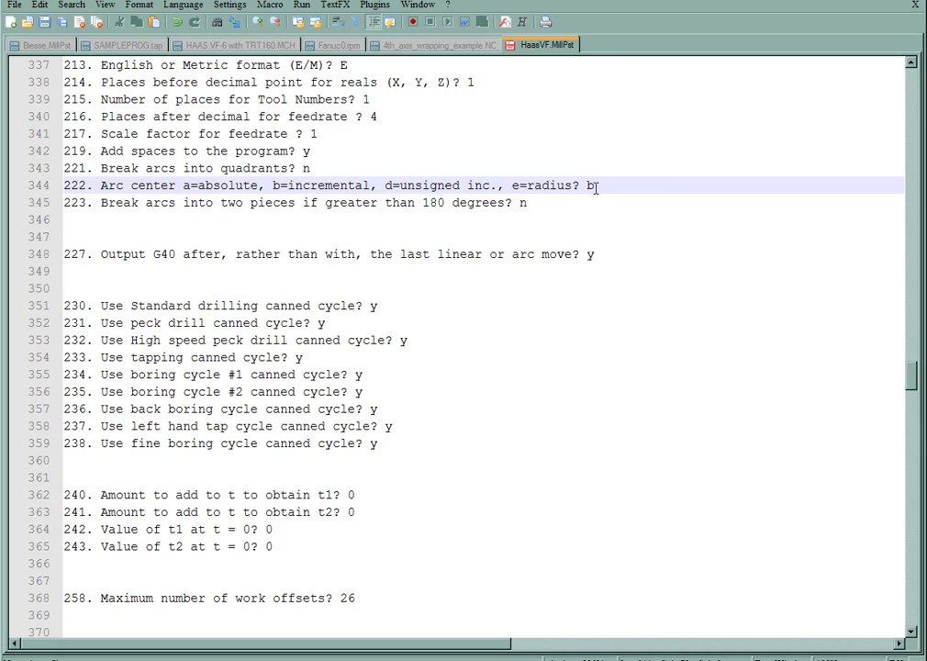
{"action": "type", "text": "e"}
{"action": "left_click", "coordinate": [14, 5]}
{"action": "left_click", "coordinate": [26, 60]}
{"action": "key", "text": "alt+Tab"}
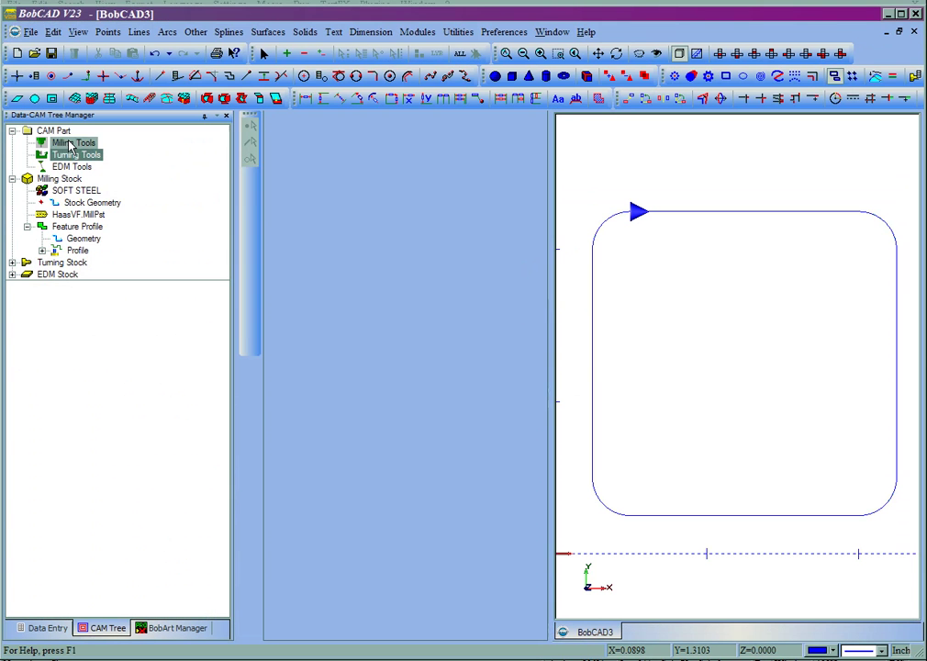
- Repost the Milling Tools and confirm the N11 G02 arc now ends in R0.25
{"action": "right_click", "coordinate": [71, 145]}
{"action": "left_click", "coordinate": [64, 165]}
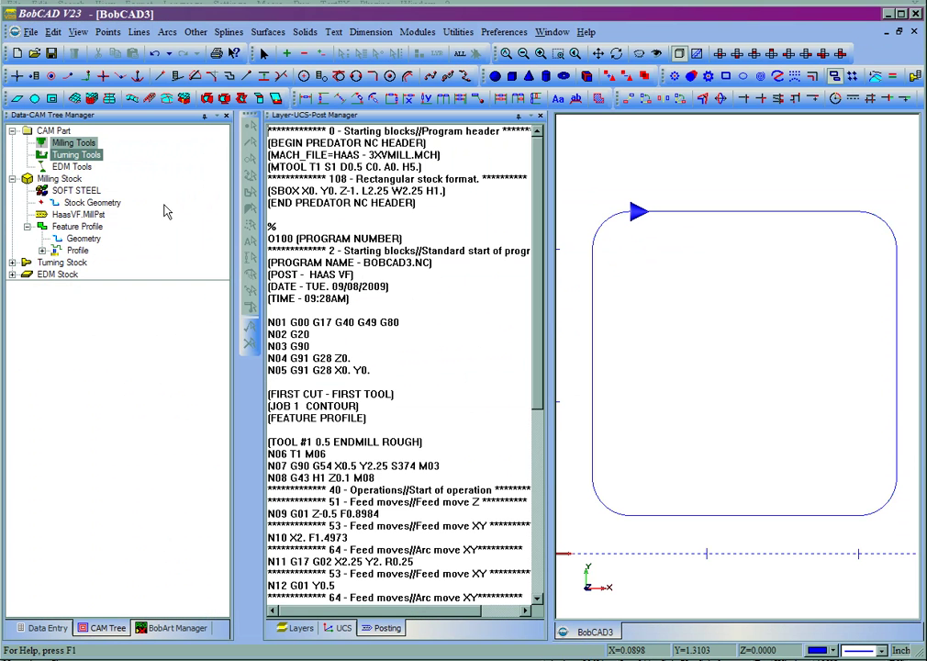
{"action": "scroll", "coordinate": [448, 439], "scroll_direction": "down", "scroll_amount": 2}
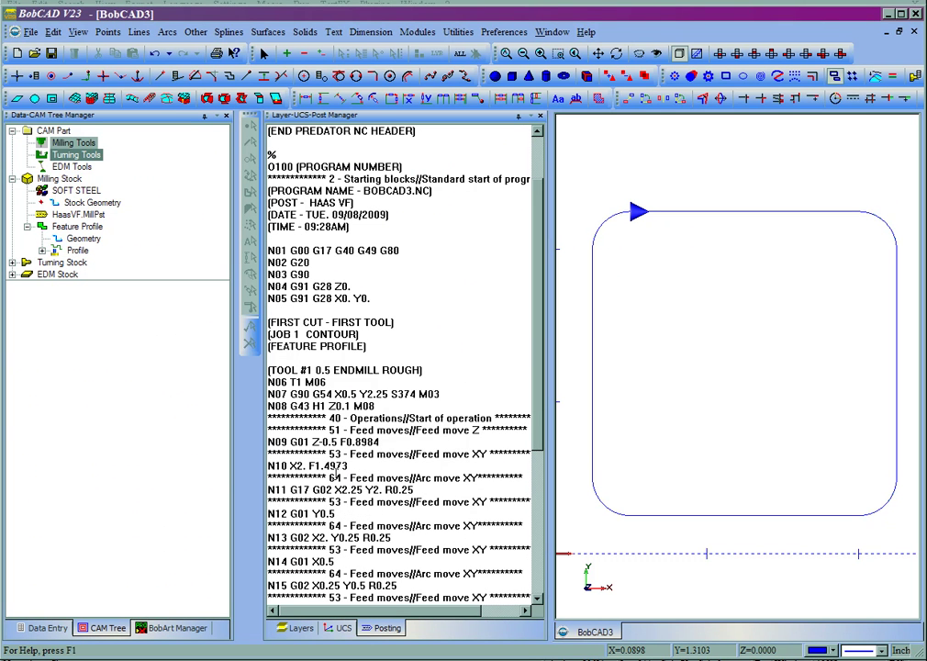
{"action": "double_click", "coordinate": [336, 477]}
{"action": "left_click_drag", "start_coordinate": [386, 490], "coordinate": [426, 487]}
- Return to Notepad++ and review the post file around line 362
{"action": "left_click", "coordinate": [421, 484]}
{"action": "key", "text": "alt+Tab"}
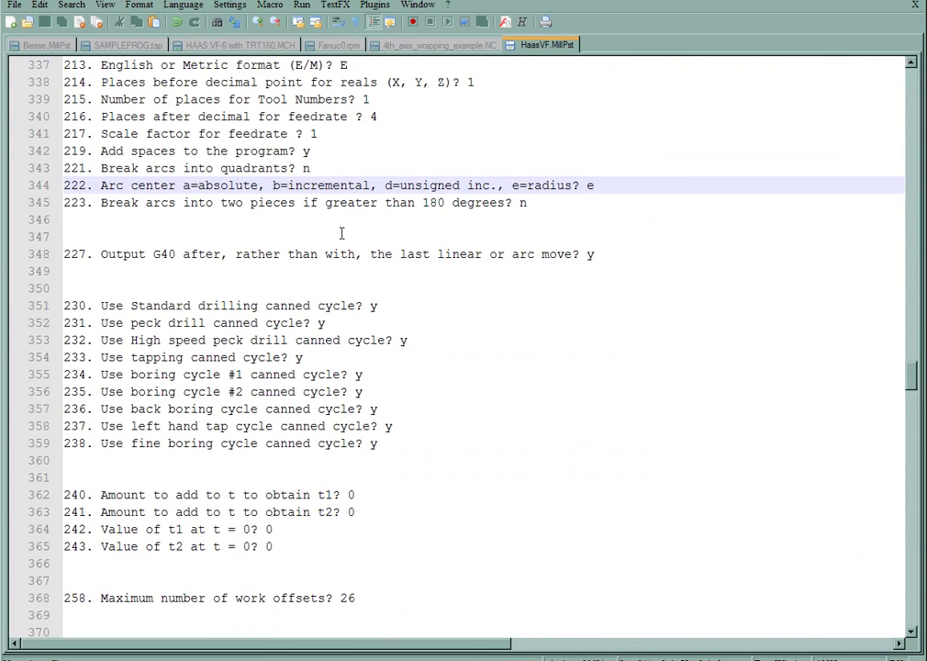
{"action": "scroll", "coordinate": [443, 354], "scroll_direction": "down", "scroll_amount": 2}
{"action": "scroll", "coordinate": [443, 354], "scroll_direction": "down", "scroll_amount": 2}
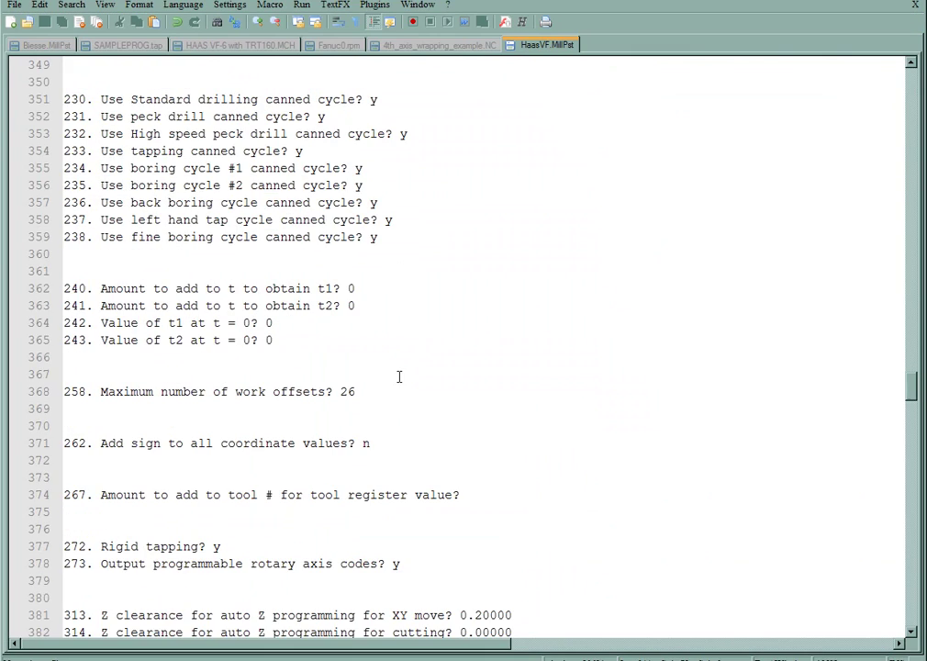
{"action": "left_click", "coordinate": [353, 290]}
{"action": "scroll", "coordinate": [361, 379], "scroll_direction": "down", "scroll_amount": 18}
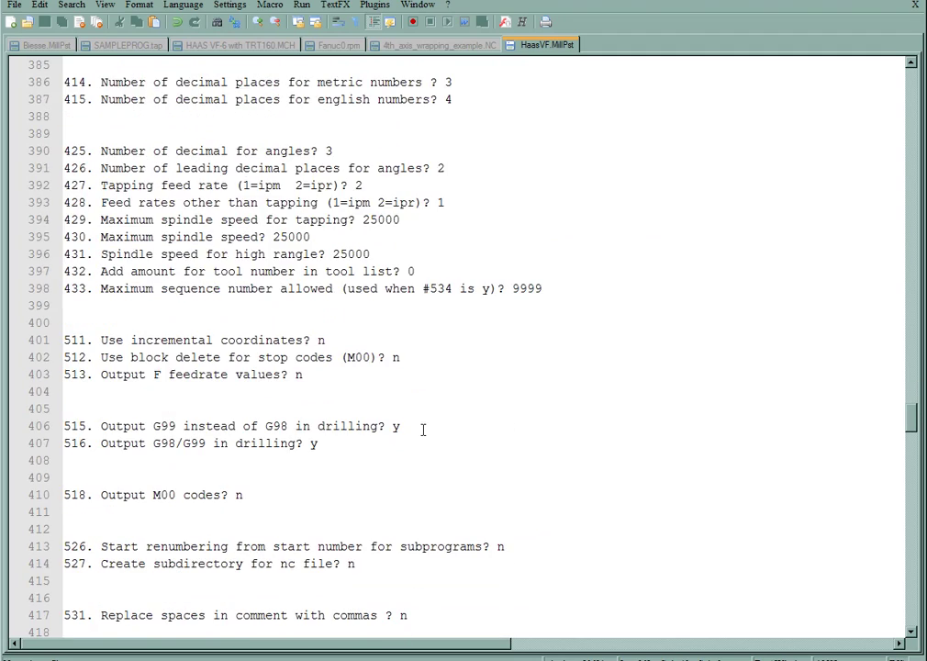
{"action": "scroll", "coordinate": [429, 464], "scroll_direction": "up", "scroll_amount": 20}
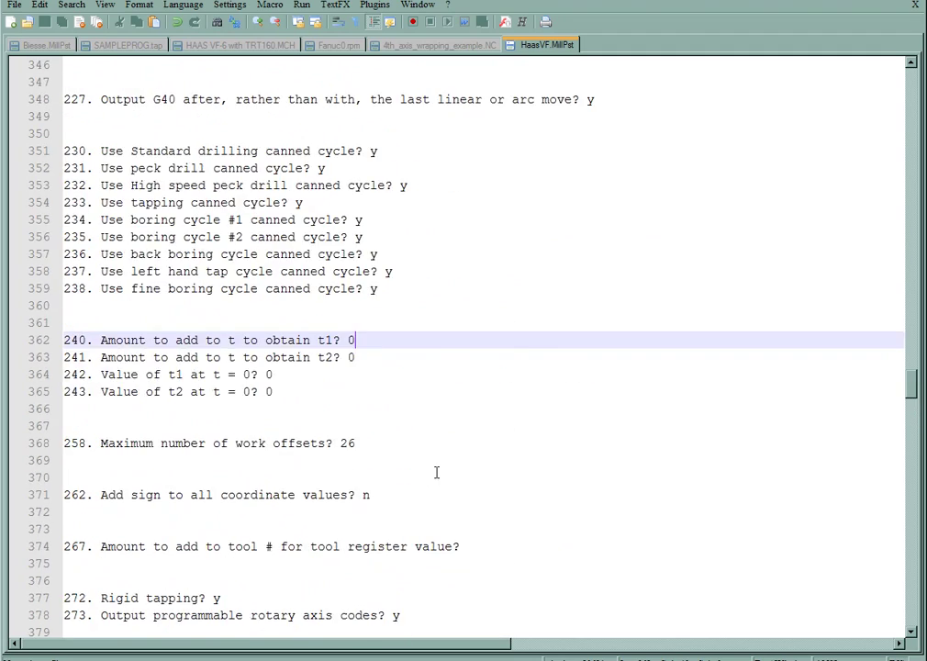
{"action": "scroll", "coordinate": [431, 469], "scroll_direction": "up", "scroll_amount": 10}
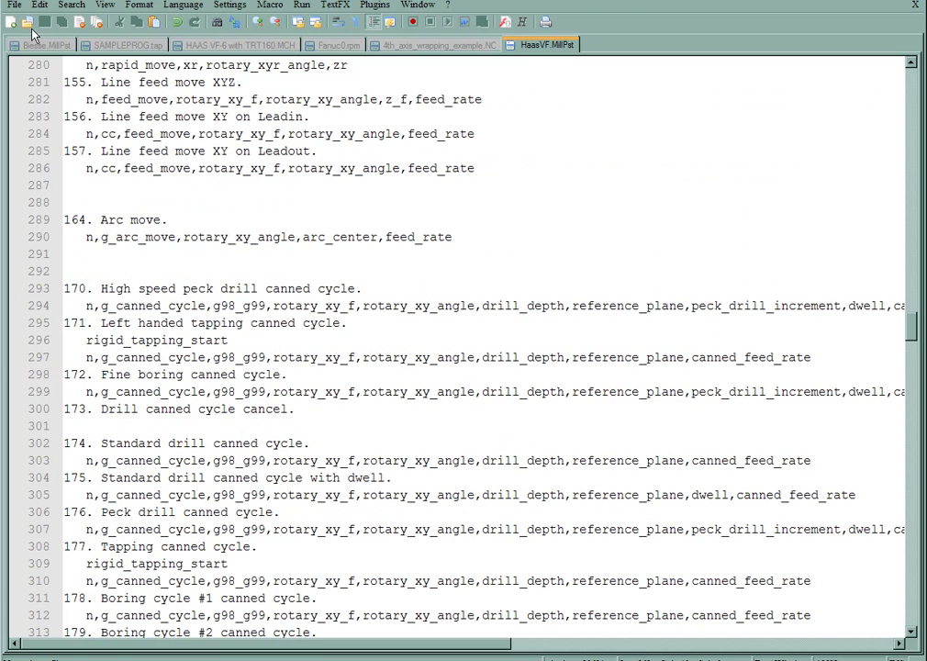
- Open Save As to inspect the HaasVF.MillPst name and extension, then cancel
{"action": "left_click", "coordinate": [15, 5]}
{"action": "left_click", "coordinate": [44, 80]}
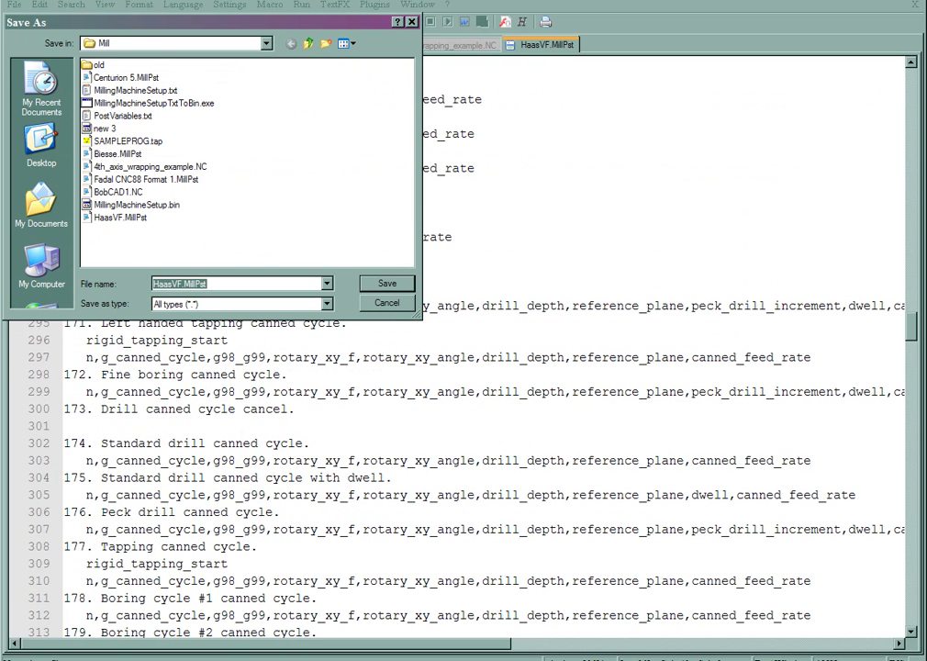
{"action": "left_click", "coordinate": [231, 286]}
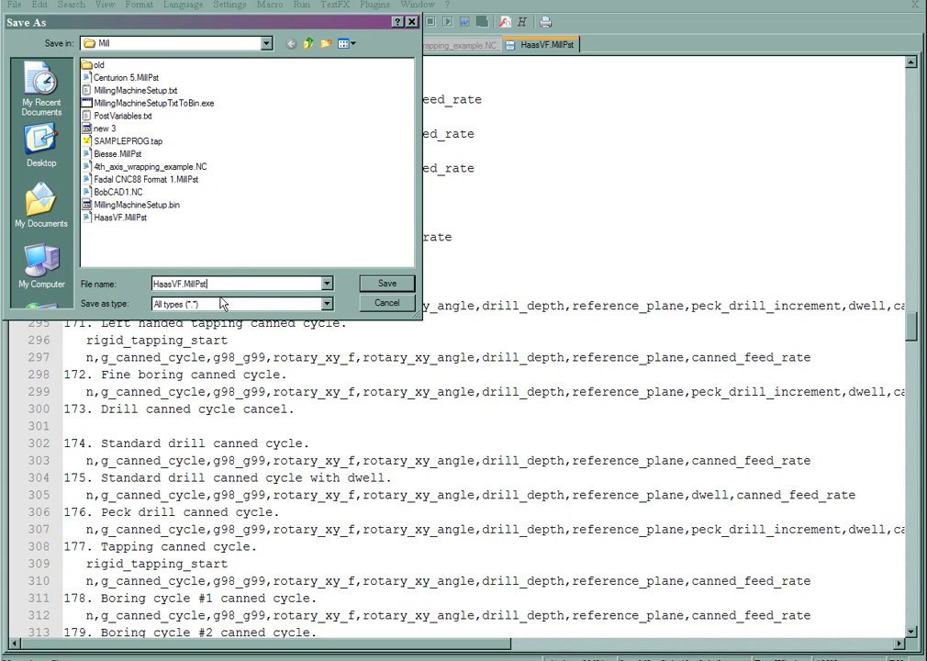
{"action": "left_click_drag", "start_coordinate": [181, 282], "coordinate": [205, 284]}
{"action": "left_click", "coordinate": [381, 303]}
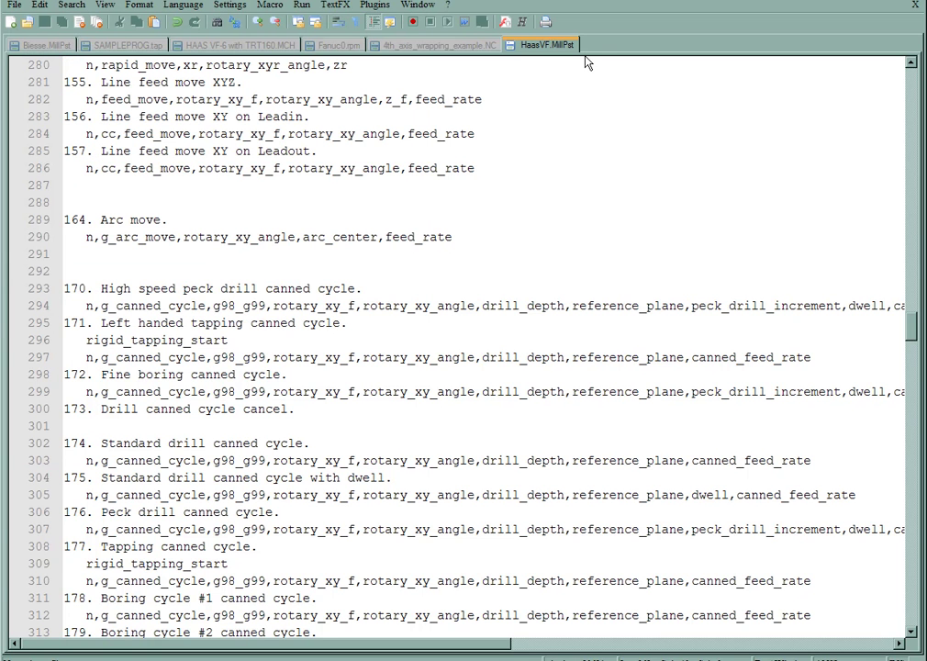
{"action": "left_click", "coordinate": [629, 289]}
{"action": "key", "text": "alt+Tab"}
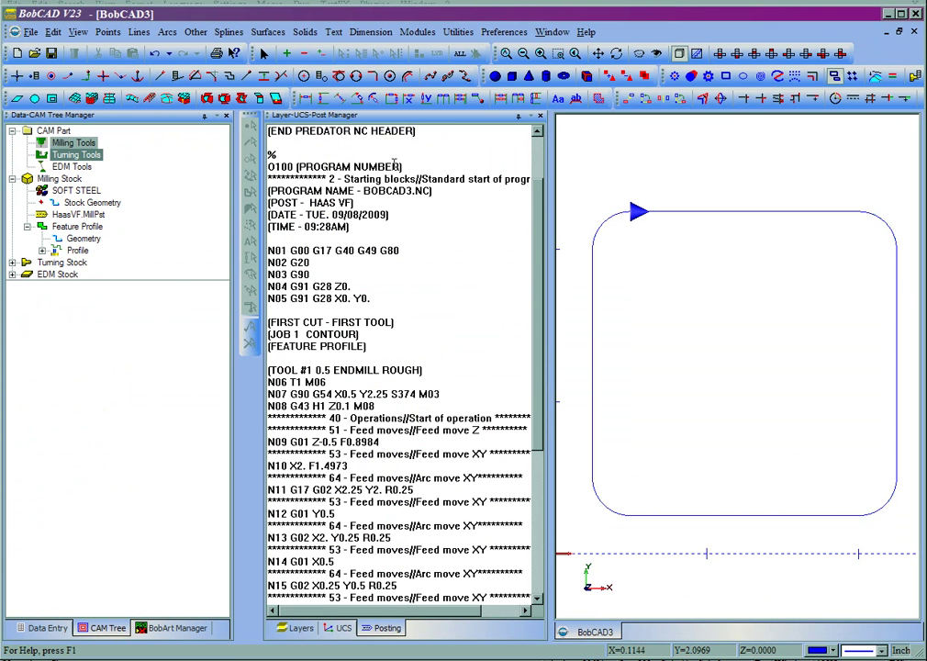
- Change the Set debug entry from debug_on back to debug_off and save
{"action": "key", "text": "alt+Tab"}
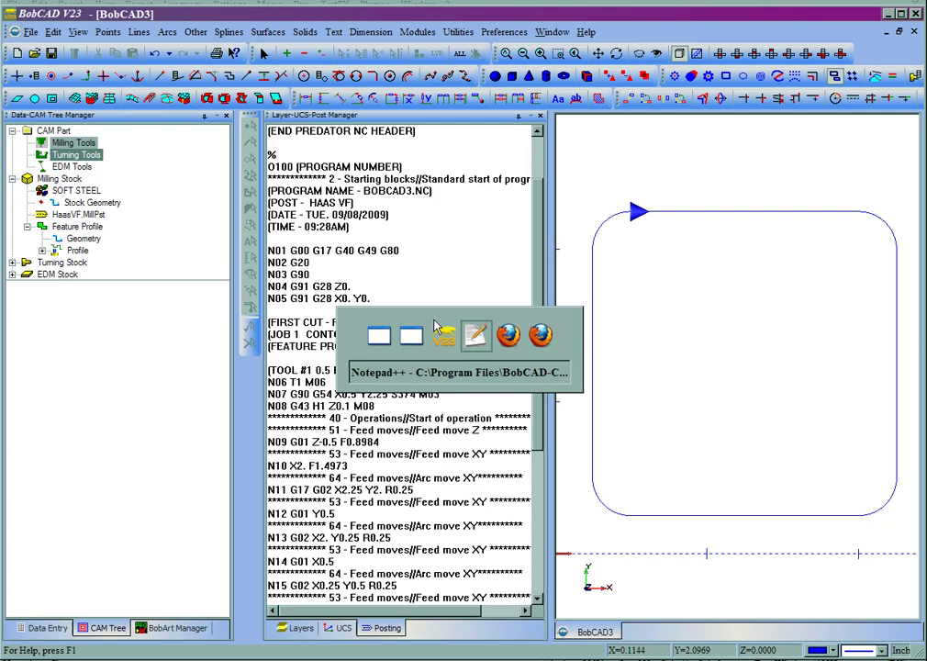
{"action": "key", "text": "ctrl+f"}
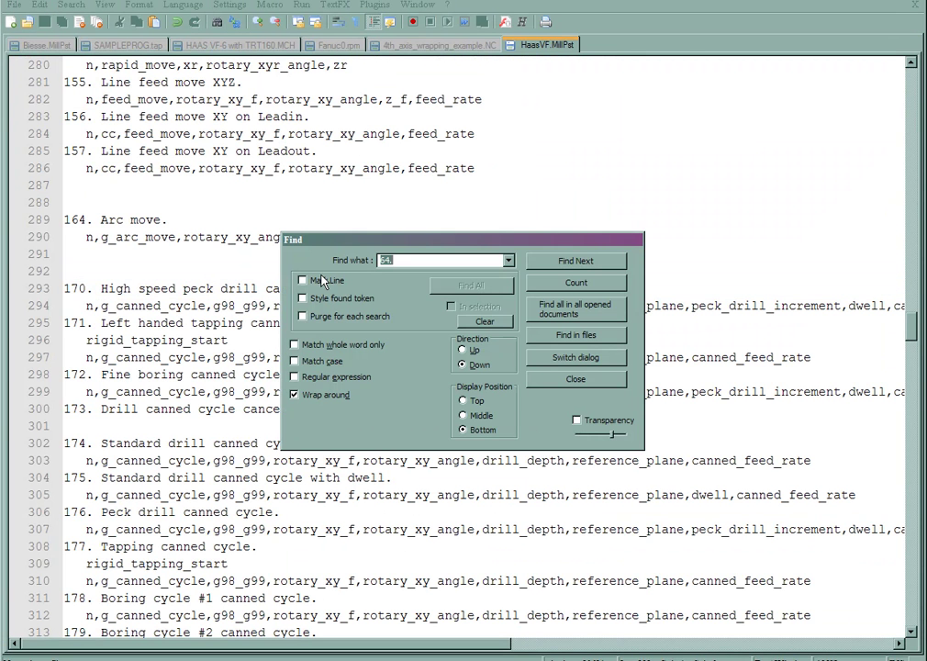
{"action": "type", "text": "debug"}
{"action": "key", "text": "Return"}
{"action": "key", "text": "Escape"}
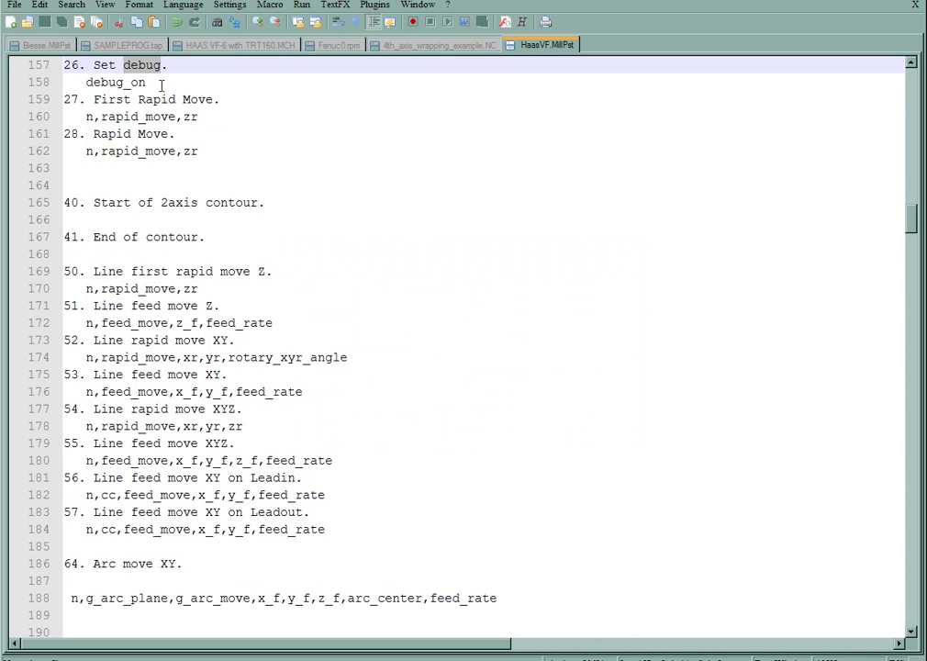
{"action": "left_click", "coordinate": [161, 85]}
{"action": "key", "text": "BackSpace"}
{"action": "type", "text": "ff"}
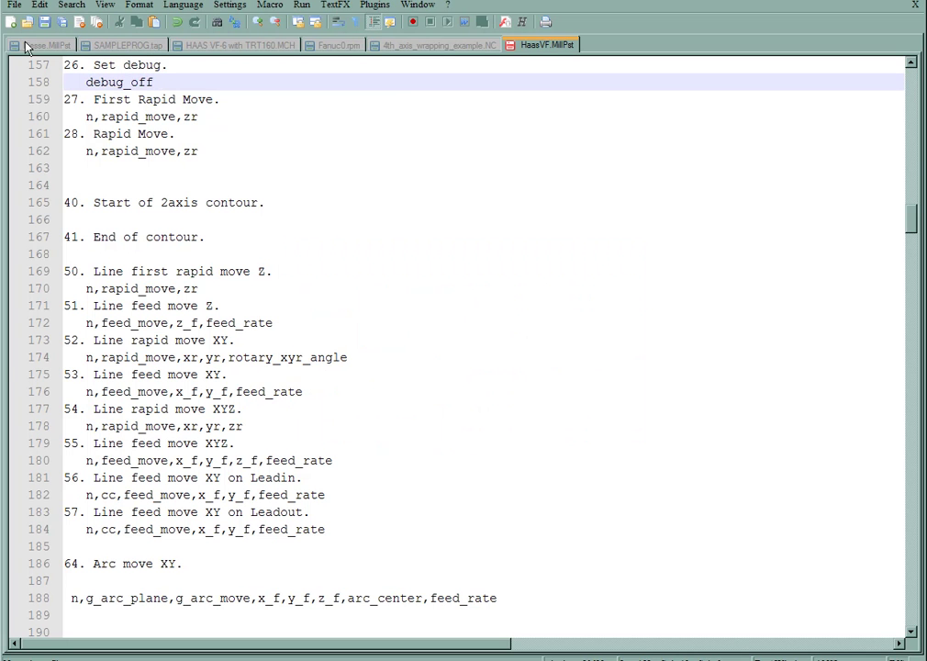
{"action": "left_click", "coordinate": [14, 5]}
{"action": "left_click", "coordinate": [27, 64]}
- Repost the Milling Tools to get clean G-code ending at N25 M30
{"action": "key", "text": "alt+Tab"}
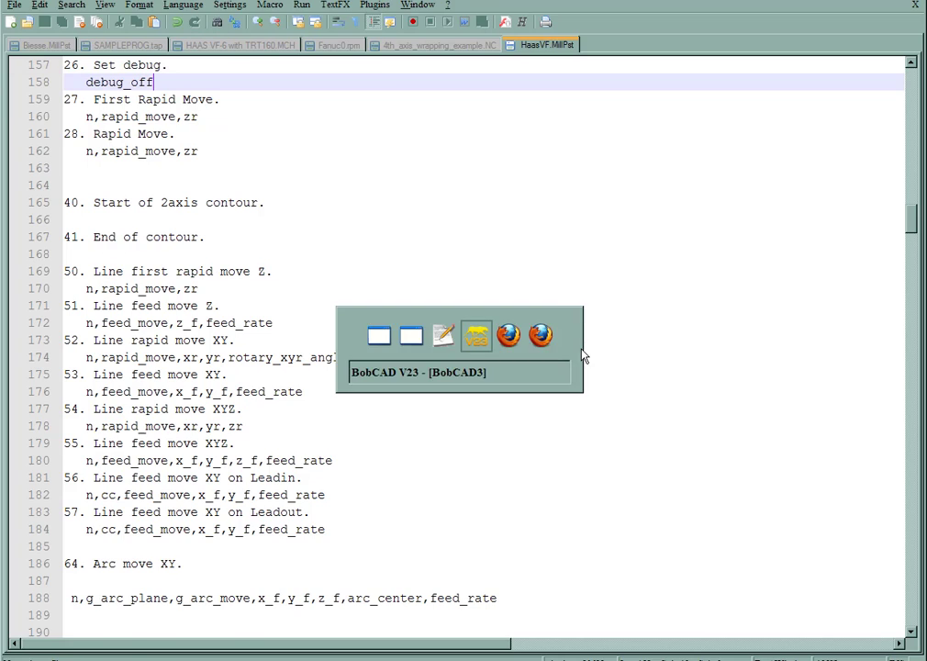
{"action": "right_click", "coordinate": [79, 143]}
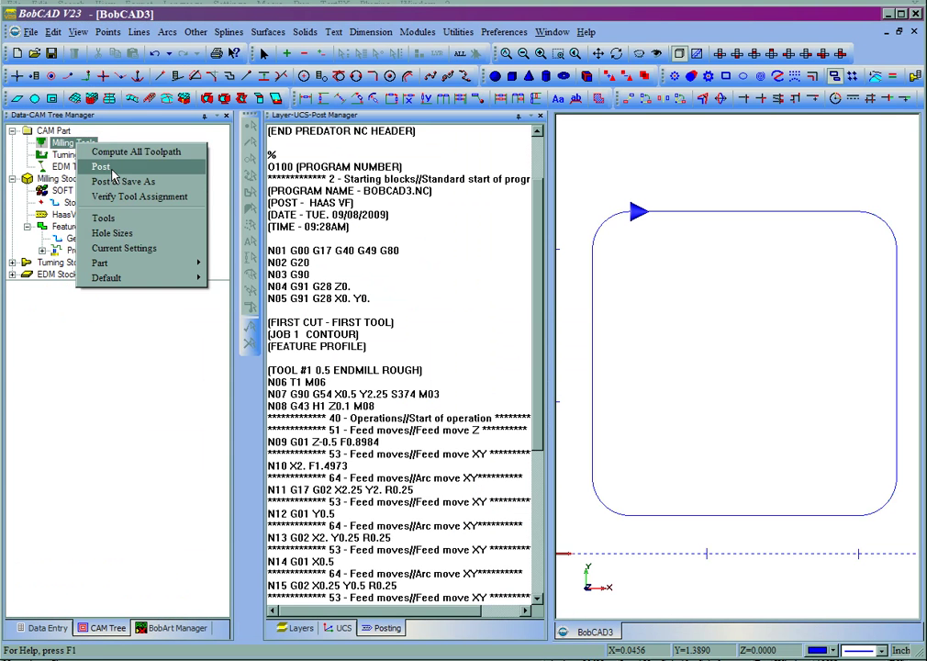
{"action": "left_click", "coordinate": [112, 169]}
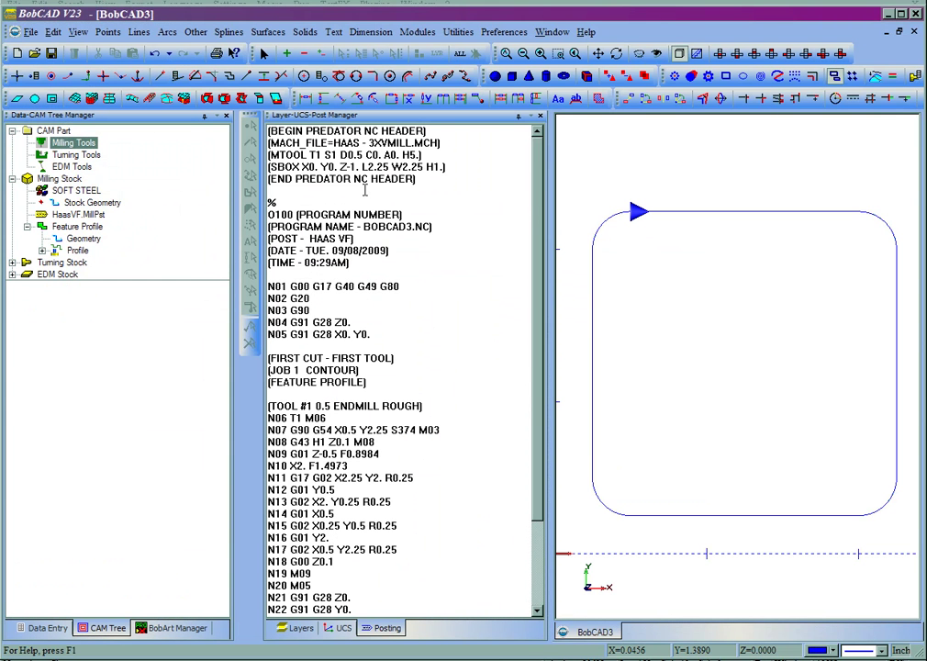
{"action": "scroll", "coordinate": [404, 376], "scroll_direction": "down", "scroll_amount": 3}
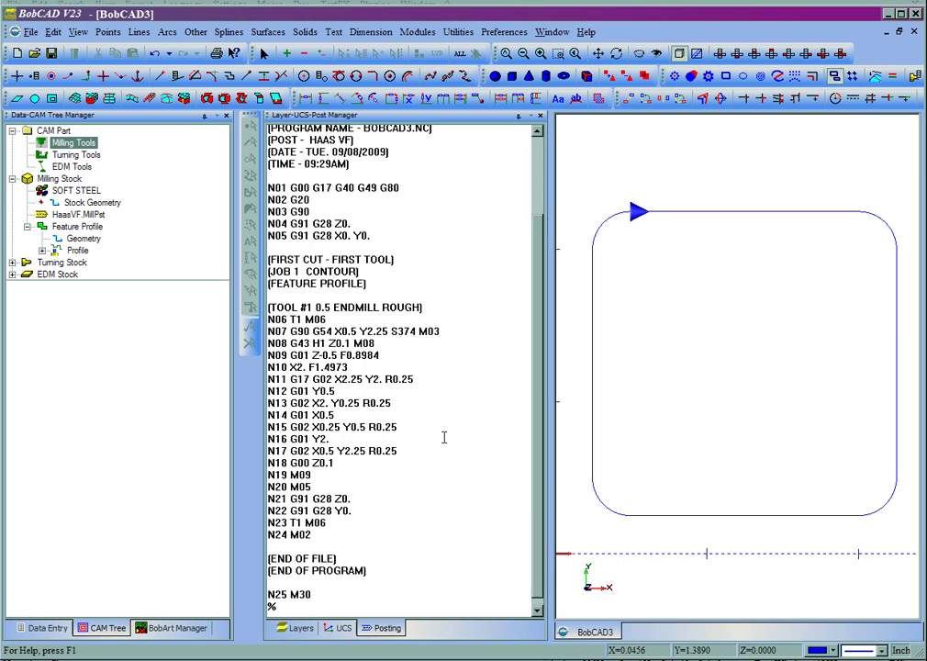